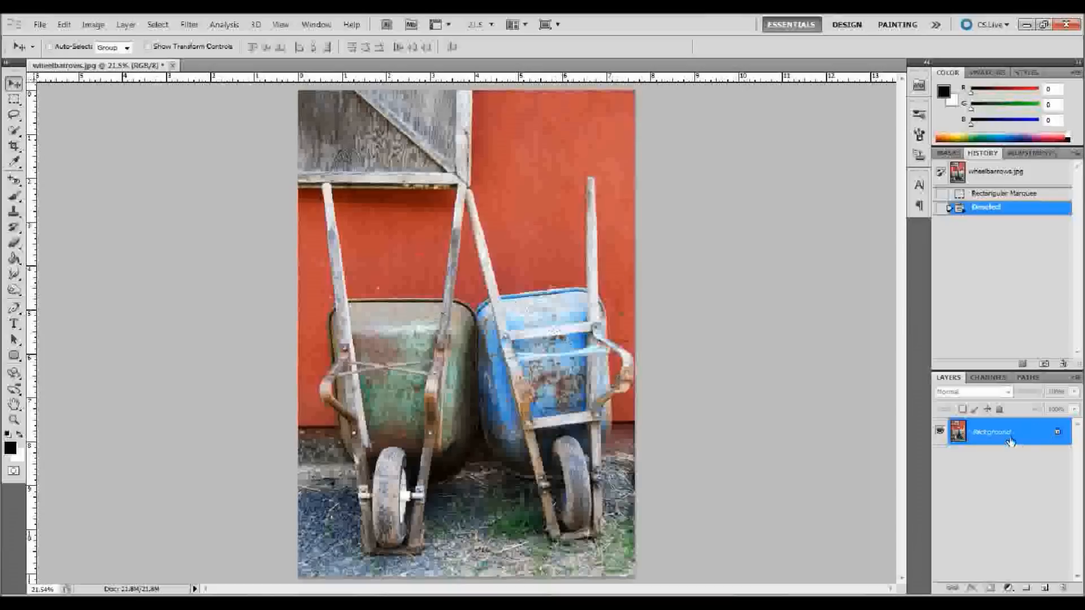
Step: Duplicate the Background layer, hide the original, and make the copy the active layer
left_click_drag(1023, 432, 1046, 587)
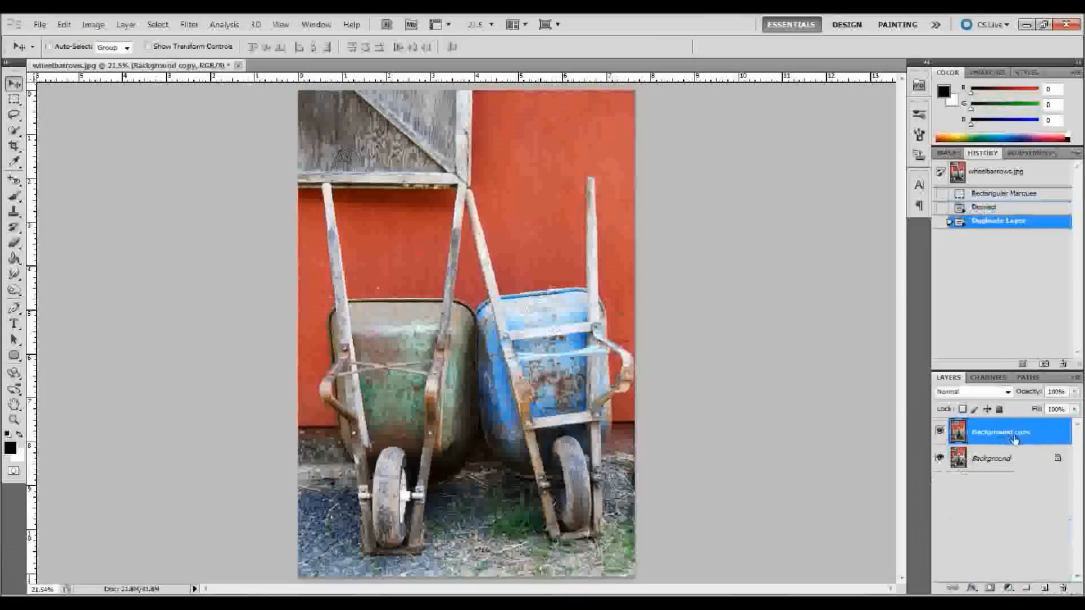
left_click(940, 459)
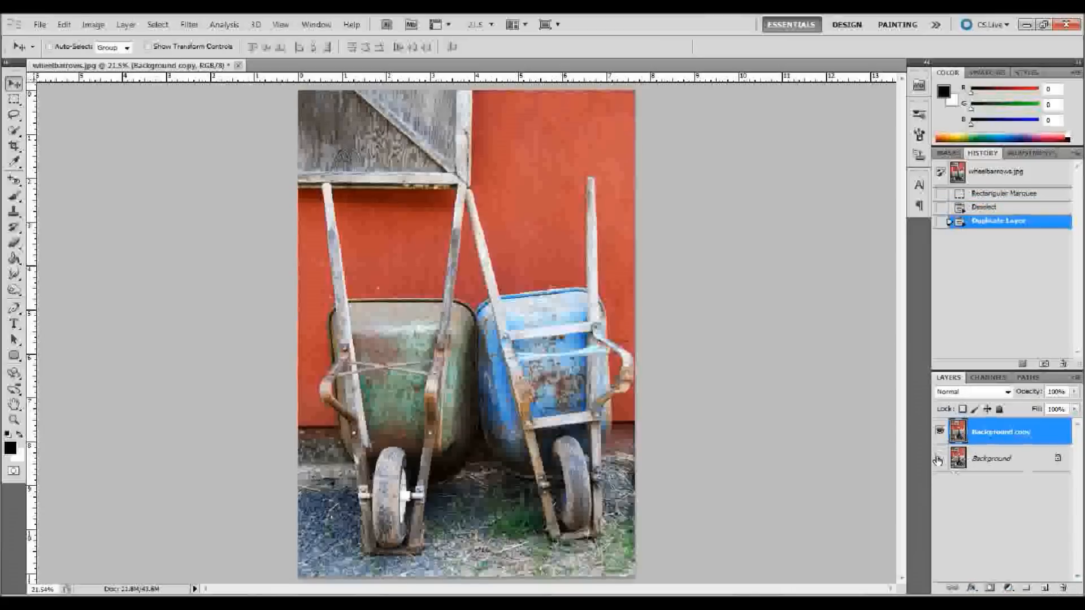
left_click(1000, 466)
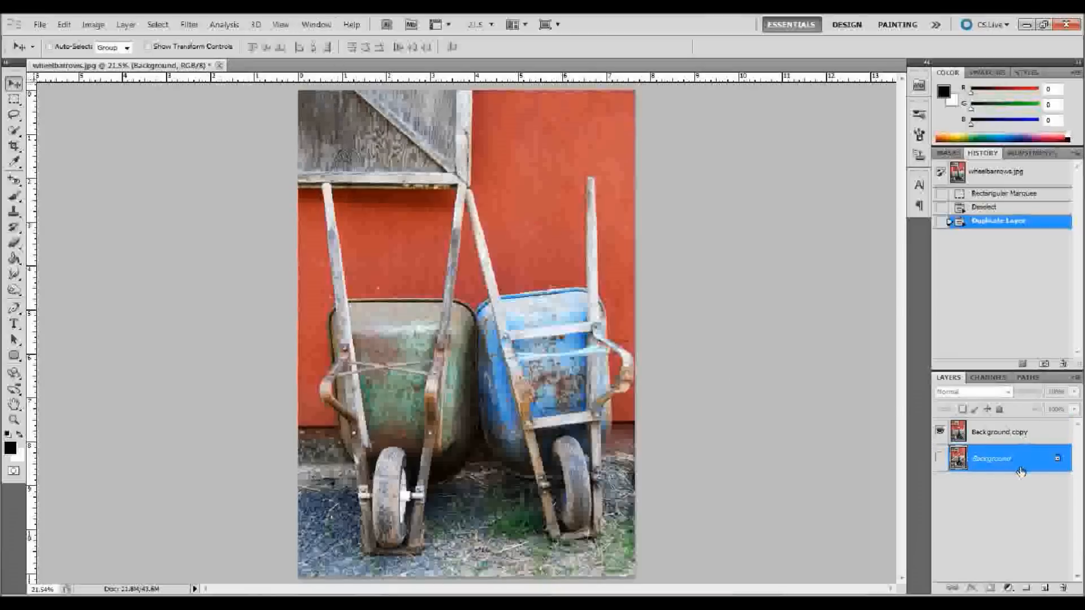
left_click(1007, 434)
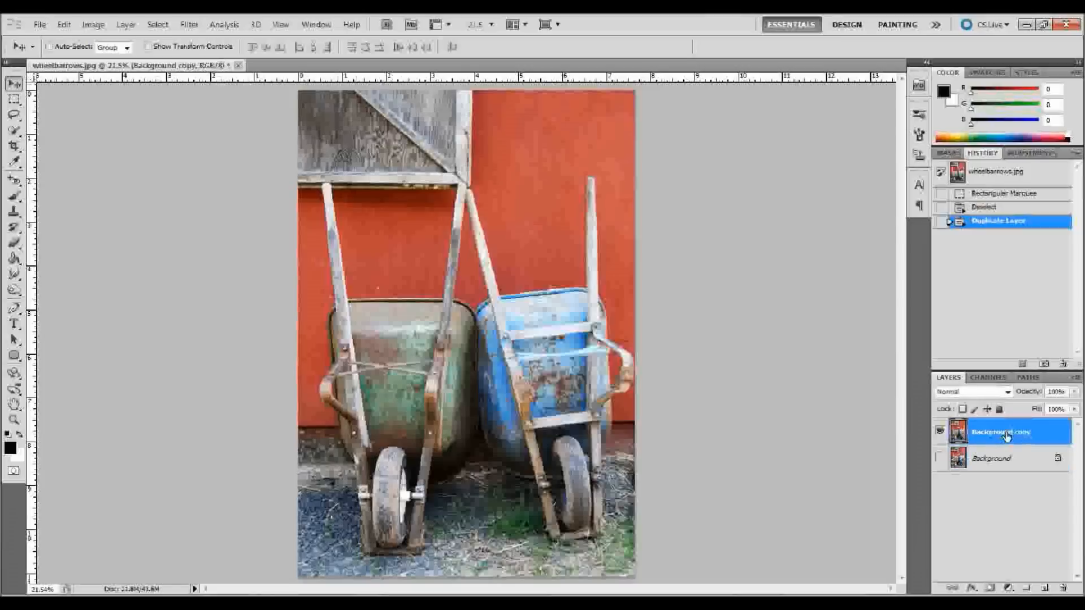
Step: Add a new layer above the background copy, filled with white using the Paint Bucket, and set its blend mode to Multiply
left_click(1044, 588)
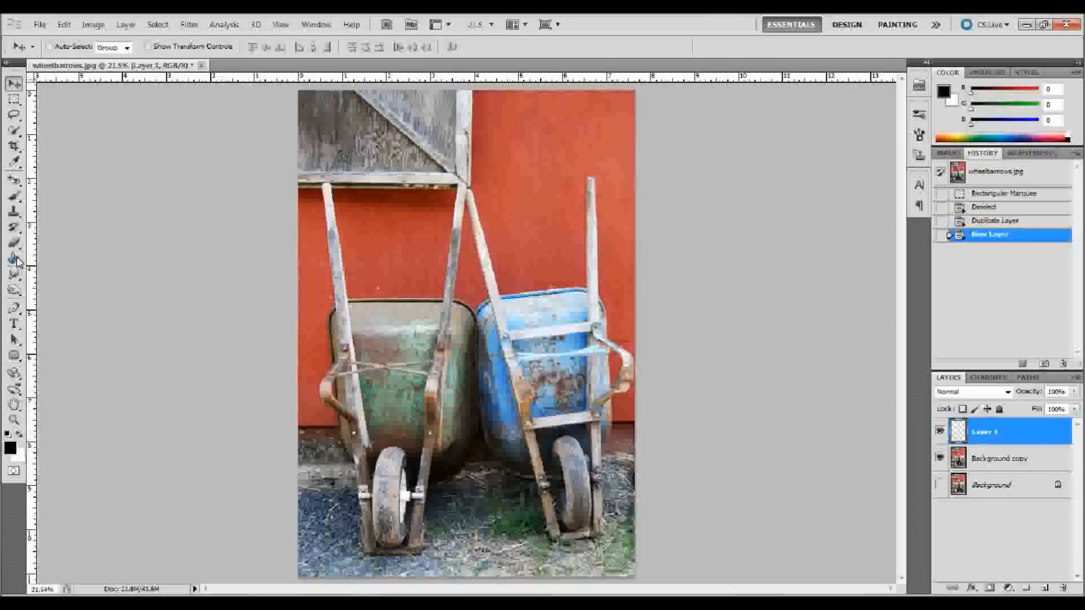
left_click(20, 436)
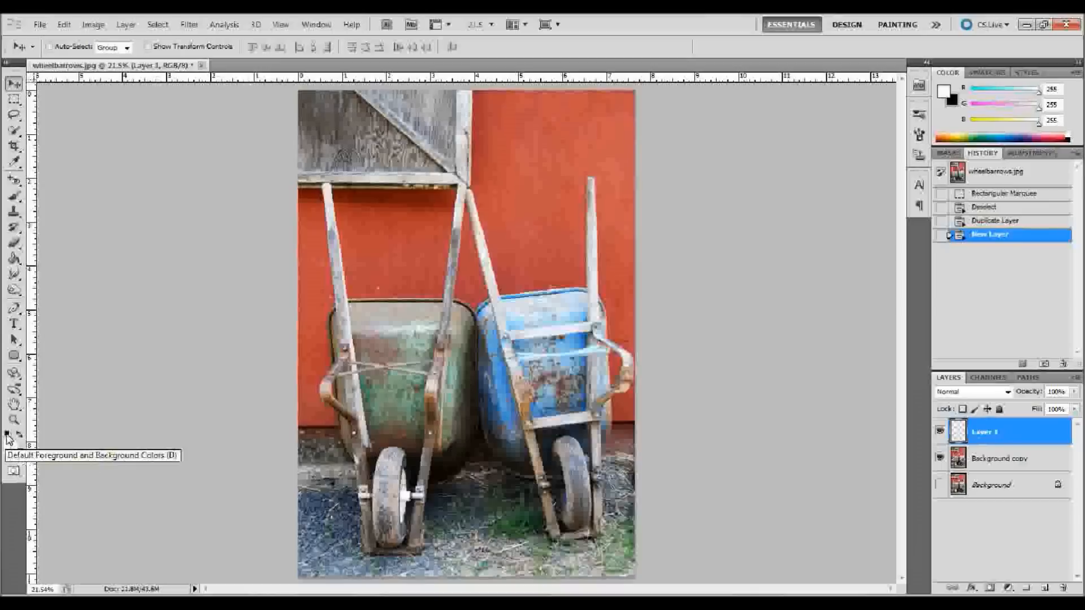
left_click(7, 435)
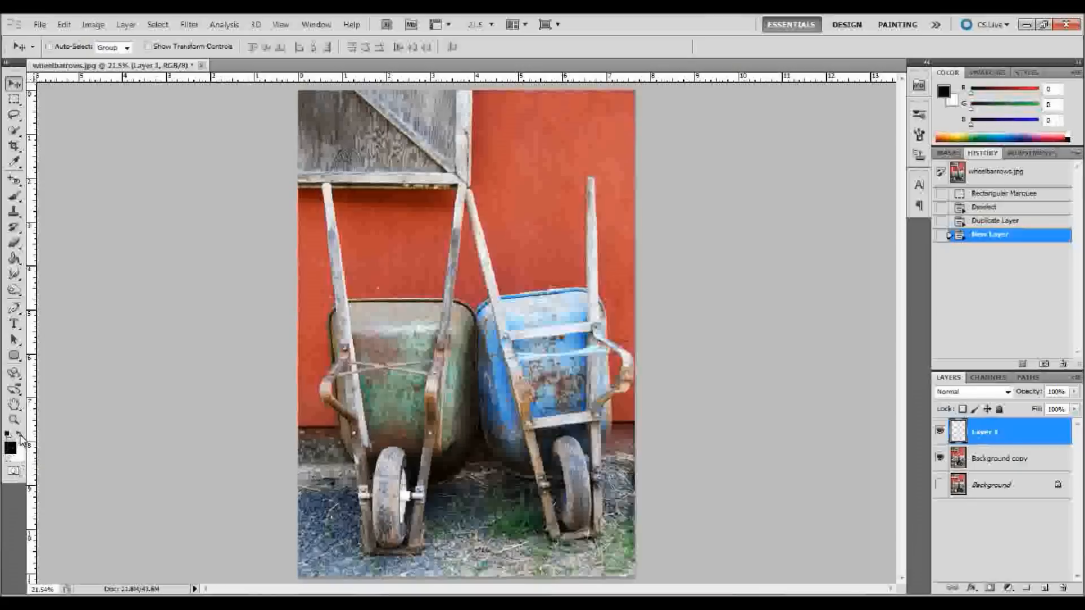
left_click(20, 435)
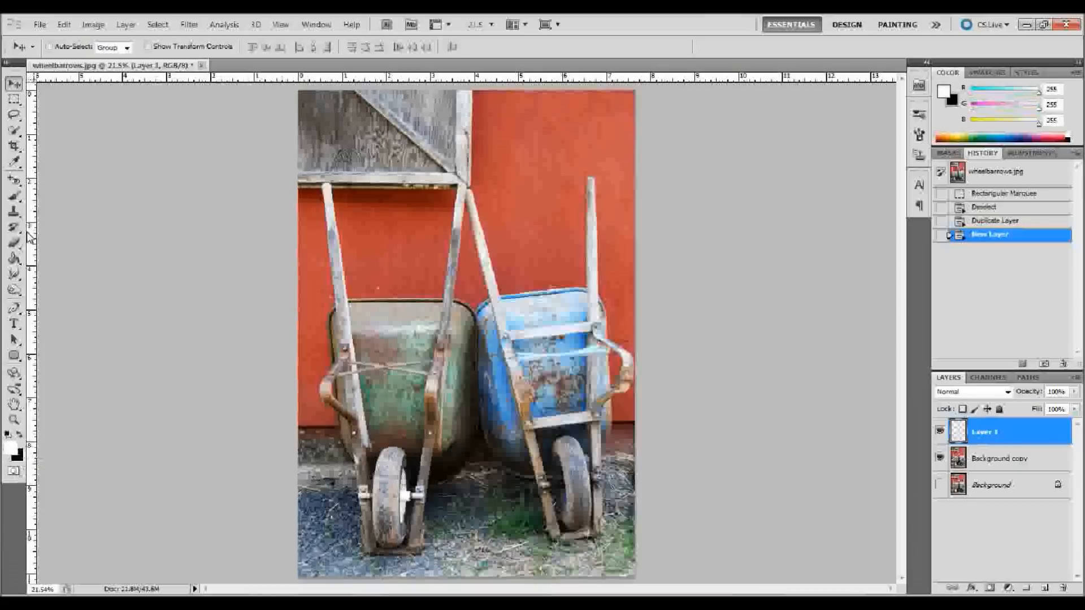
left_click(13, 260)
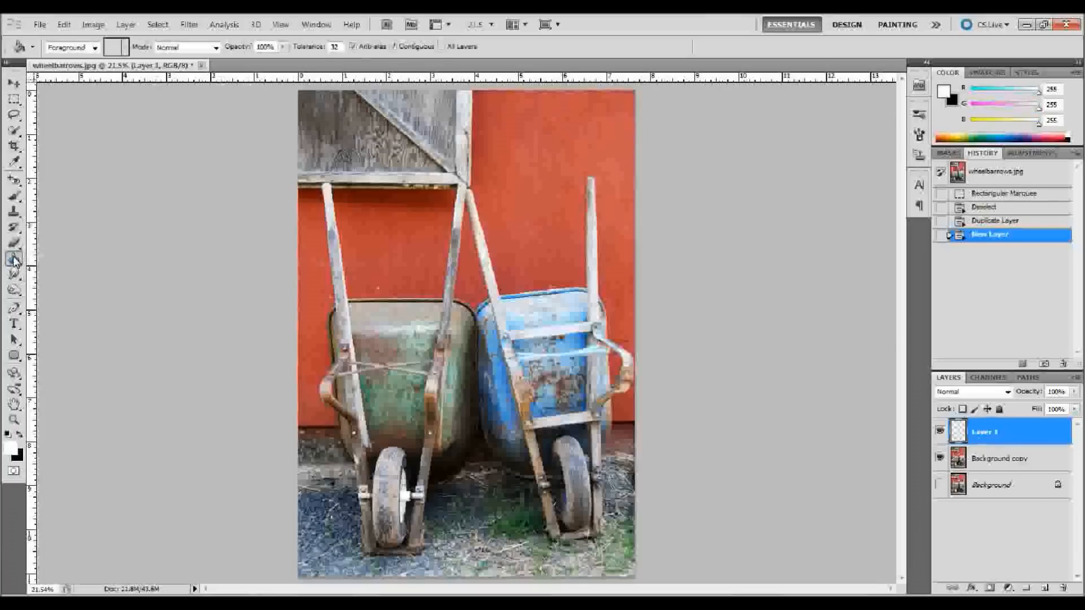
left_click(356, 224)
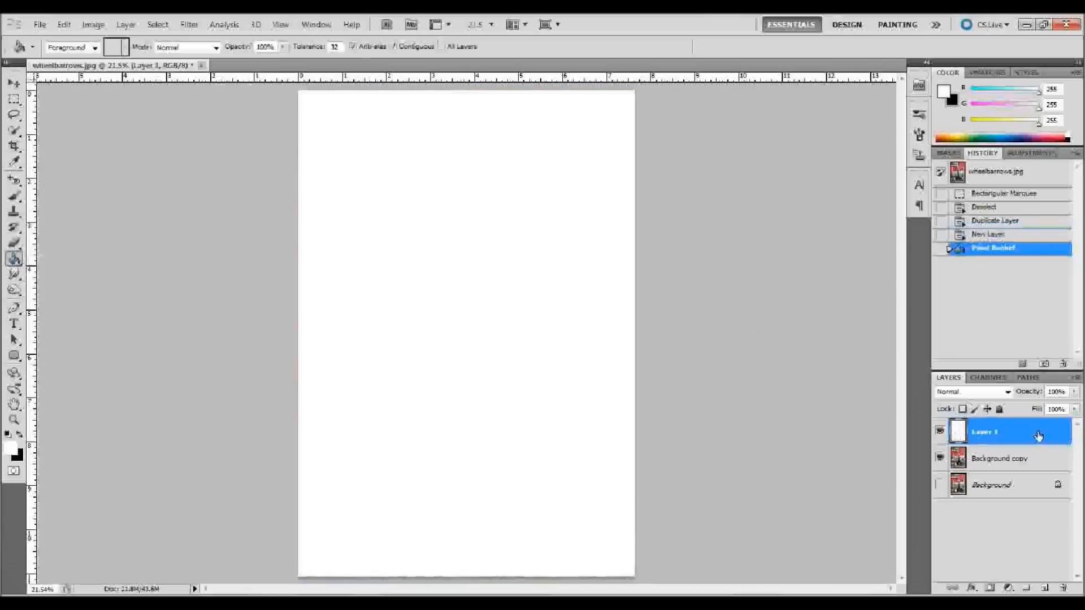
left_click(998, 392)
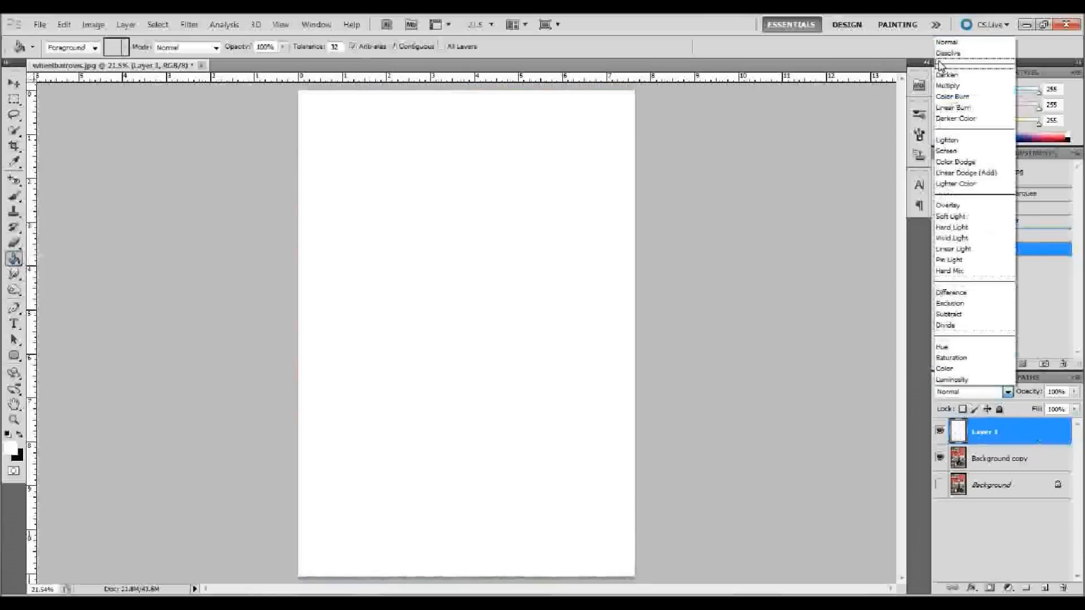
left_click(949, 85)
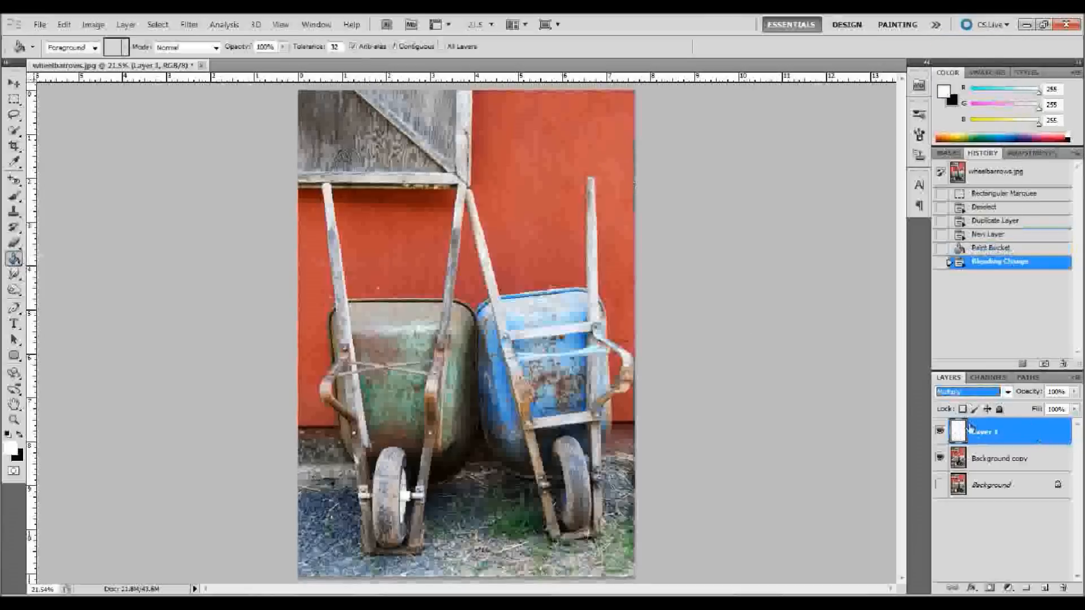
Step: Apply an Inner Shadow to the white layer with 100% opacity, 0 px distance and 250 px size, and collapse its effects list
double_click(1023, 433)
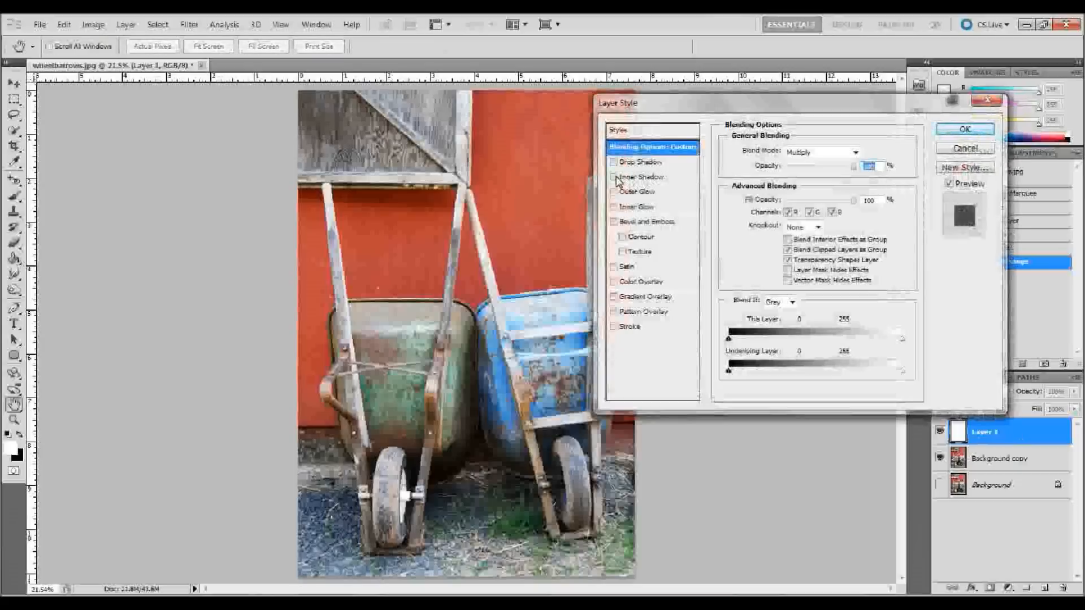
left_click(640, 179)
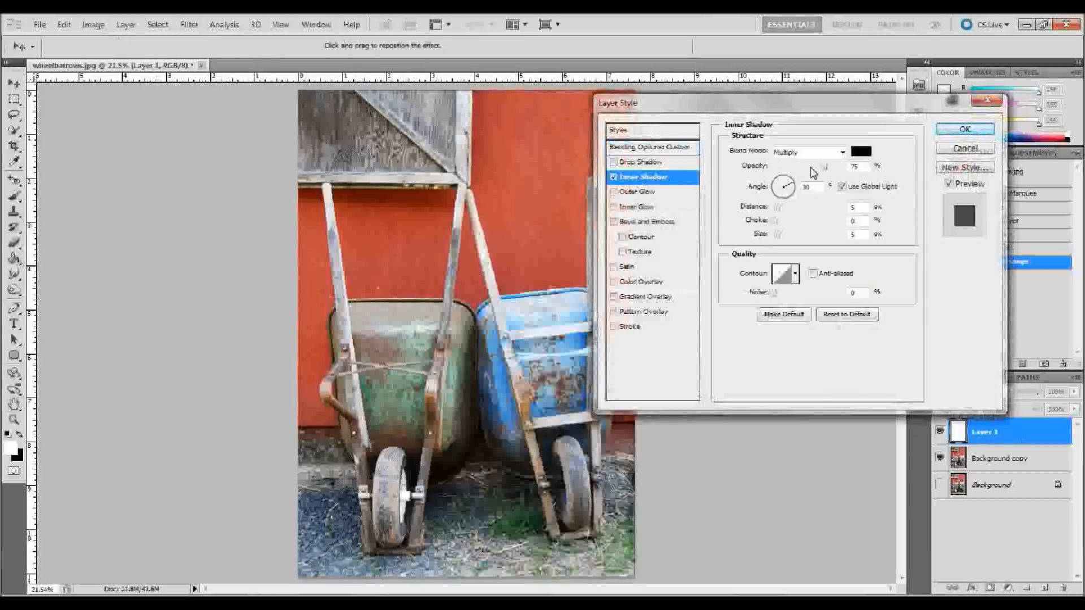
left_click_drag(832, 105, 609, 111)
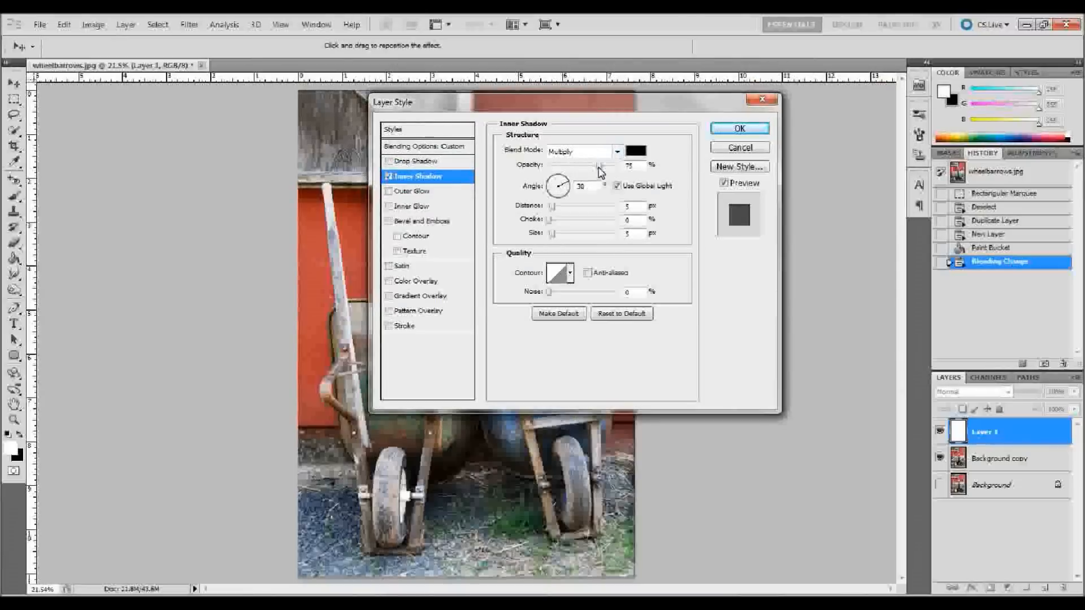
left_click_drag(601, 172, 710, 176)
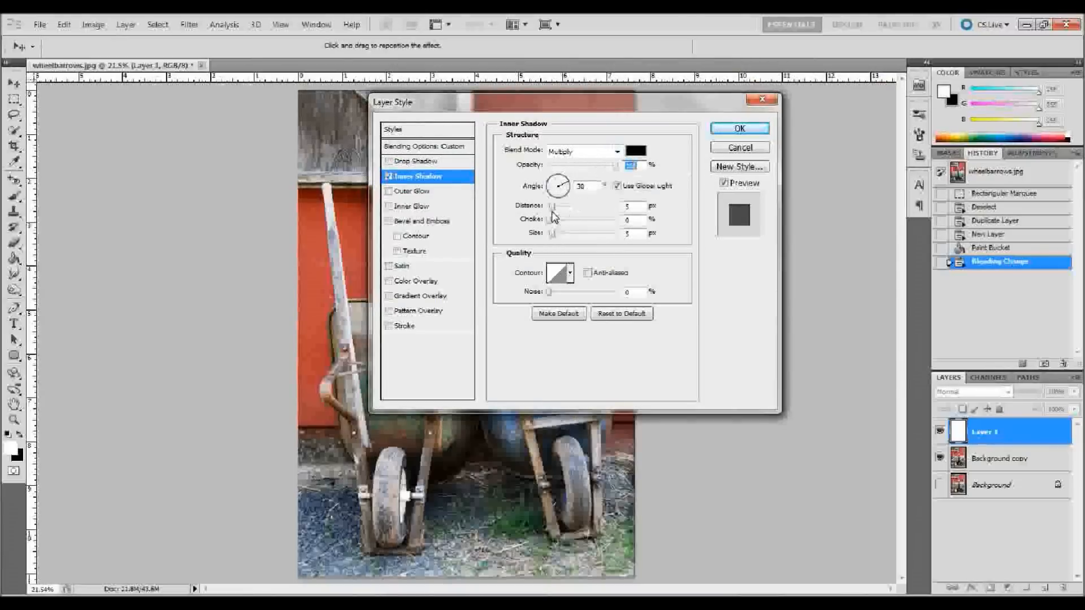
left_click_drag(552, 207, 545, 207)
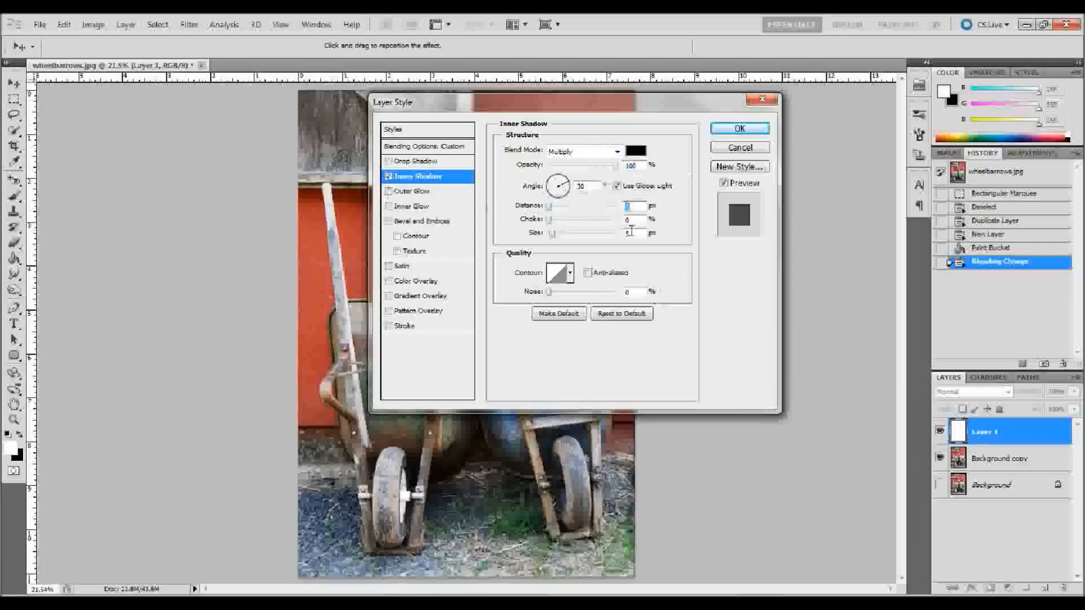
left_click_drag(551, 234, 672, 241)
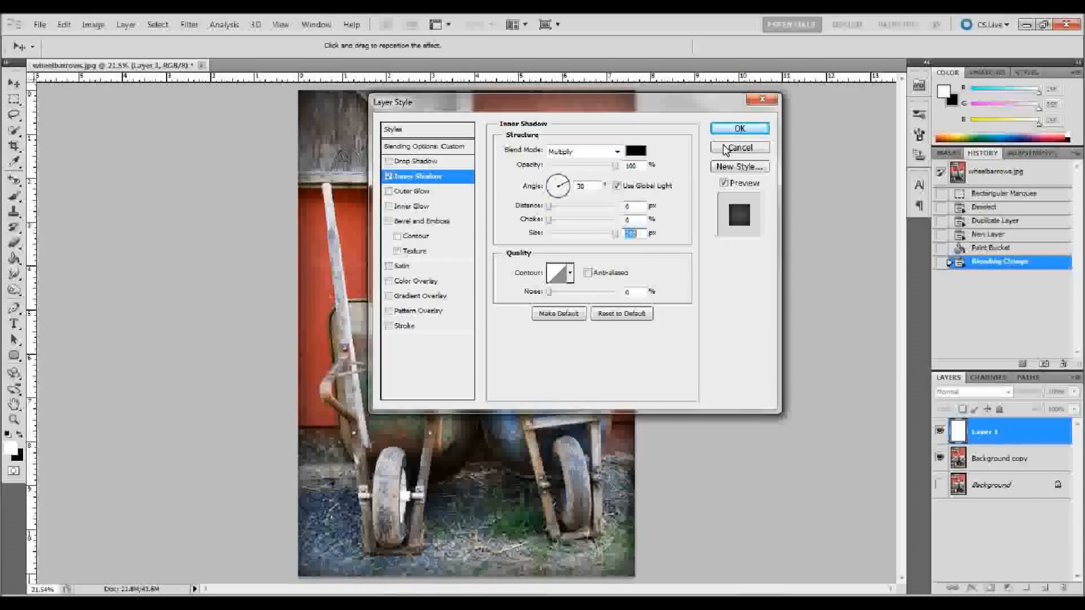
left_click(739, 128)
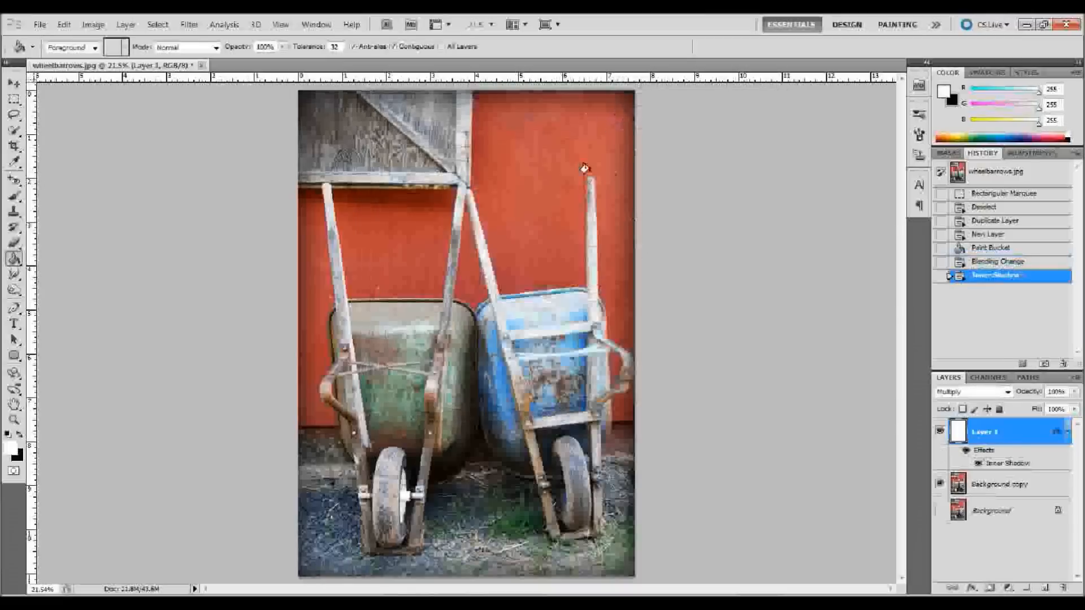
left_click(1068, 436)
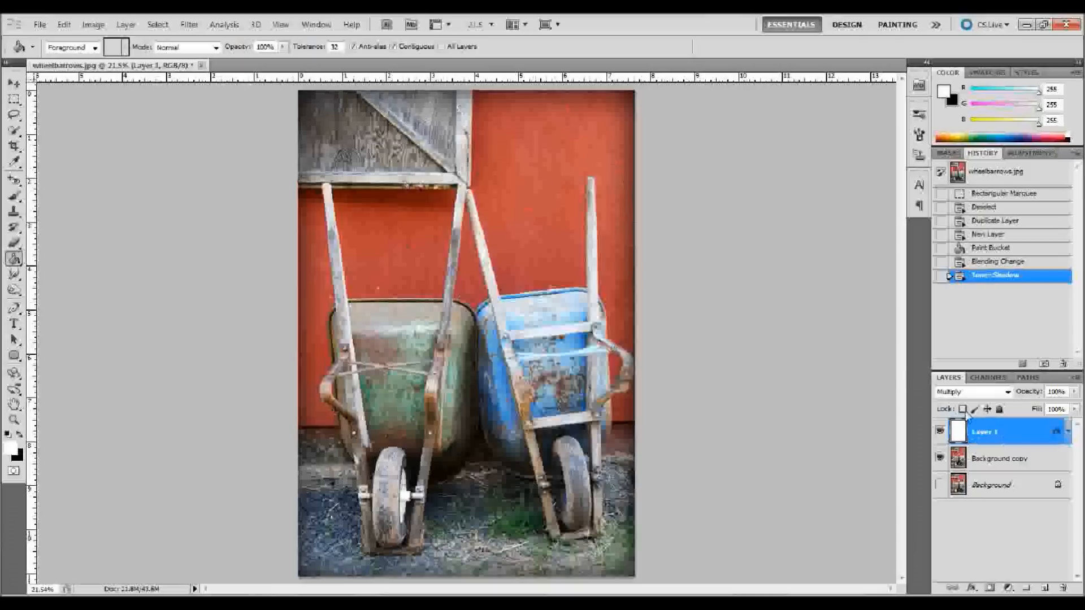
Step: On the background copy layer, draw a freehand Lasso selection around both wheelbarrows
left_click(1009, 461)
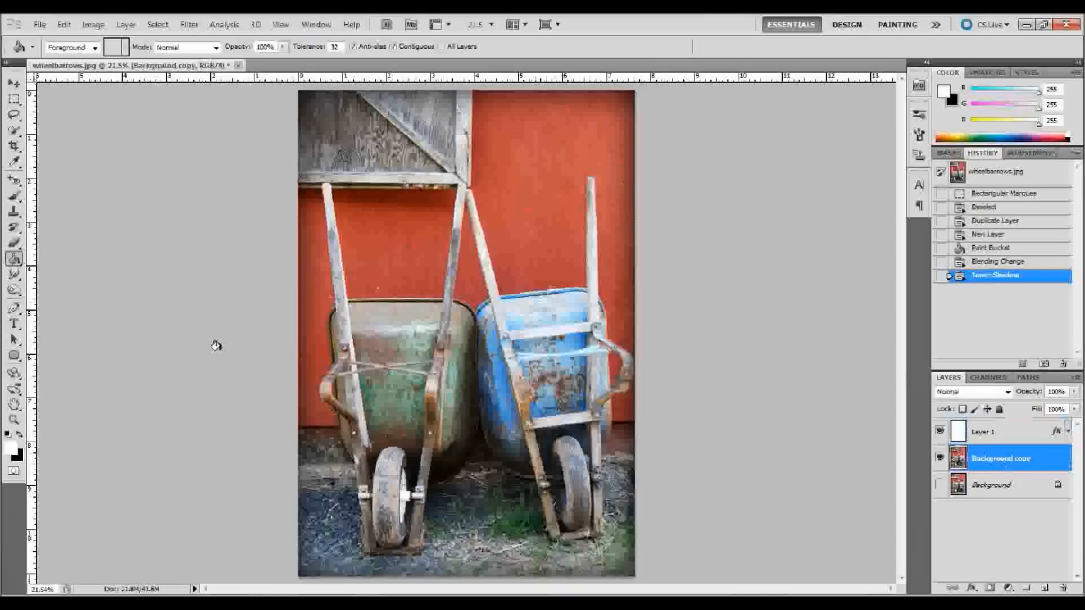
left_click(15, 118)
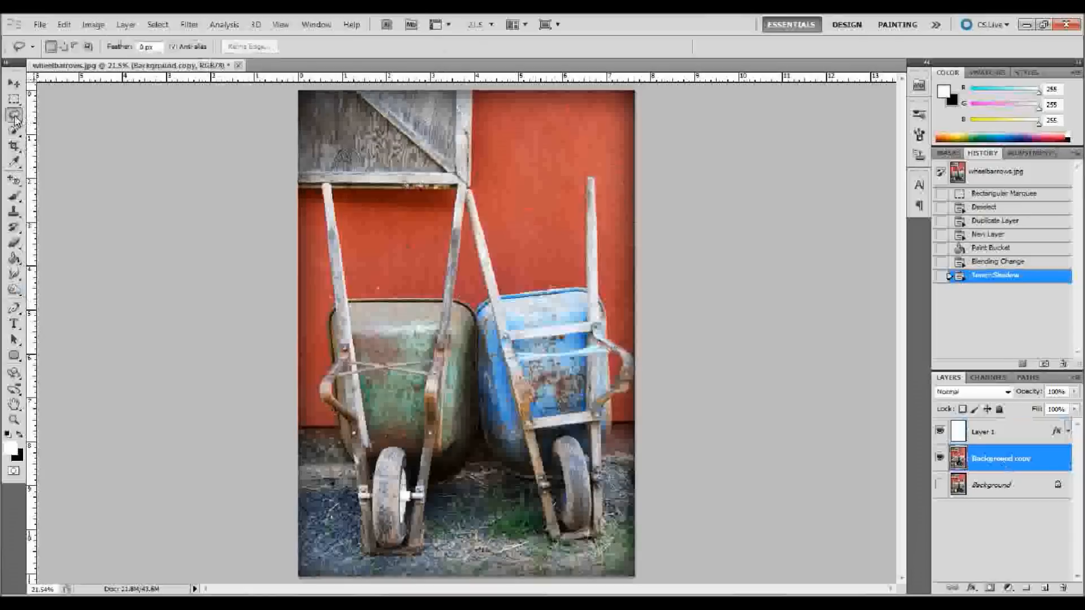
left_click(15, 120)
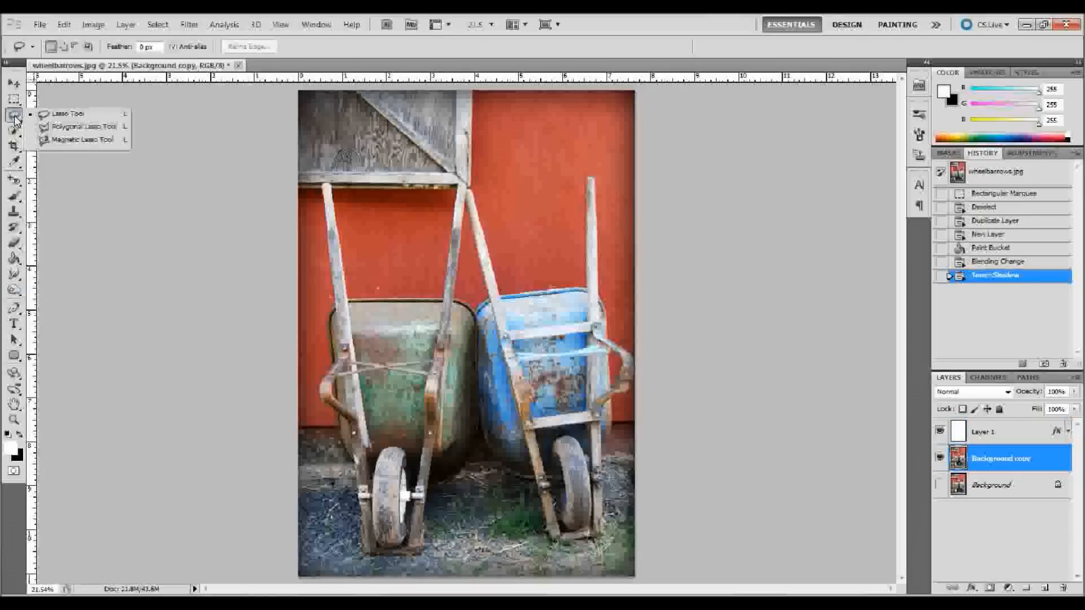
left_click(16, 121)
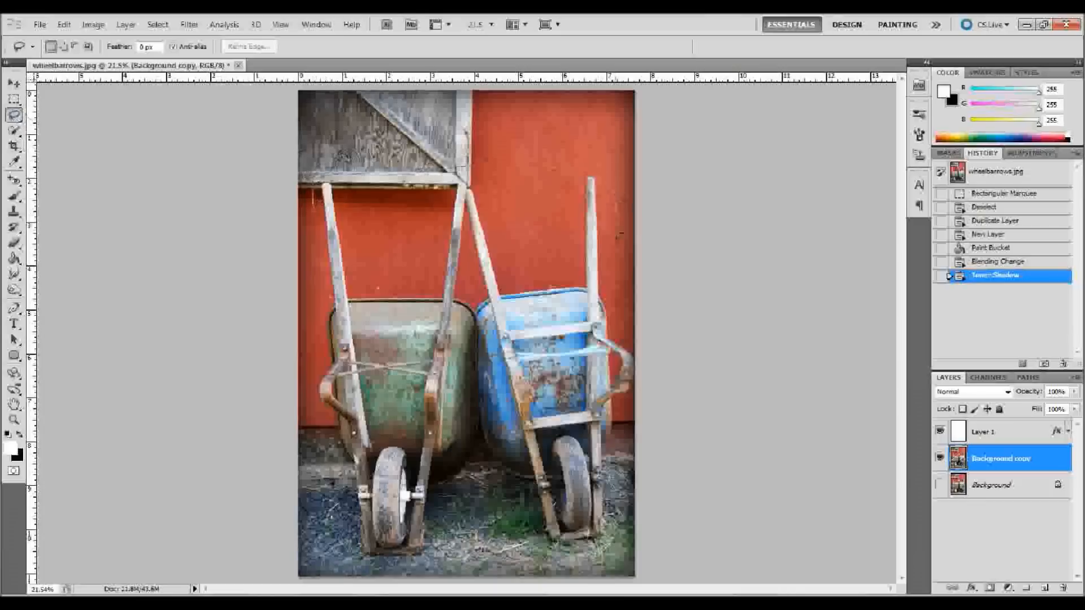
mouse_move(624, 293)
left_mouse_down()
mouse_move(643, 364)
mouse_move(616, 505)
mouse_move(565, 553)
left_mouse_up()
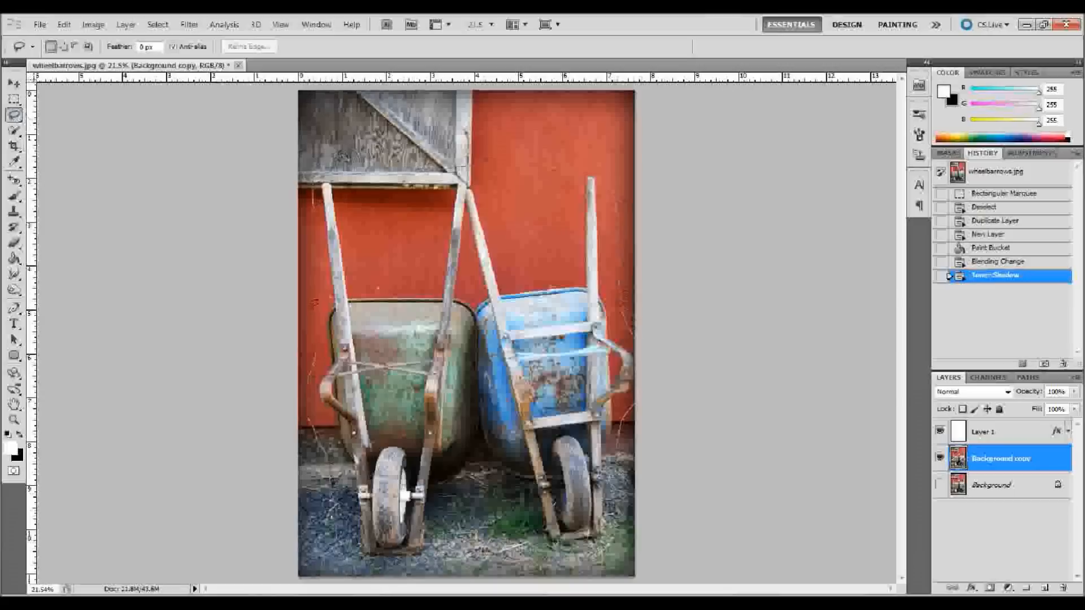
left_click_drag(322, 226, 315, 186)
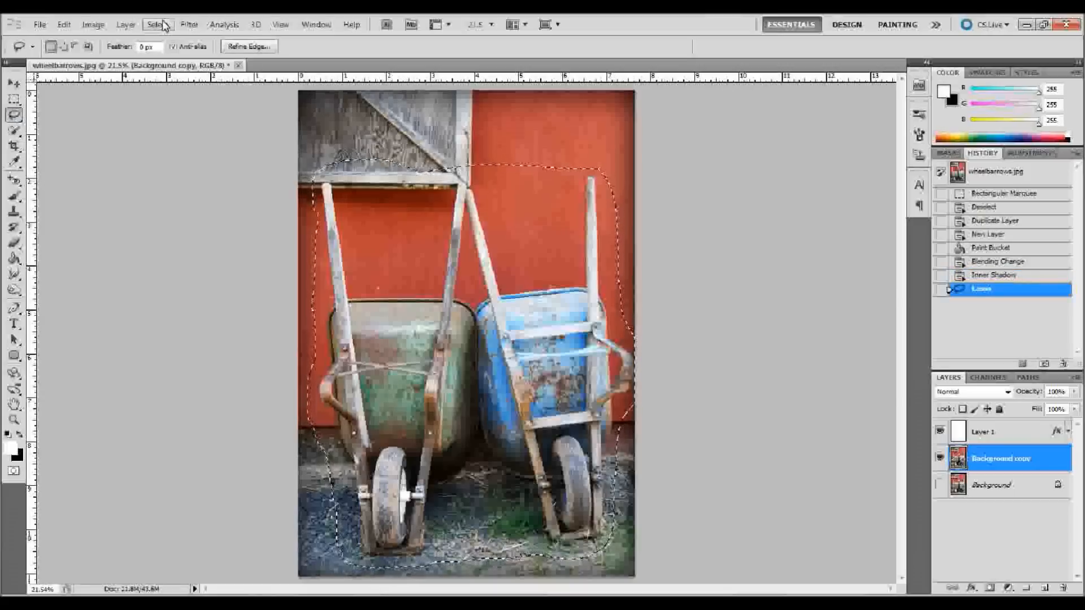
Step: Invert the wheelbarrow selection to target the photo's outer edges, and feather it with the preset radius
left_click(158, 25)
left_click(172, 78)
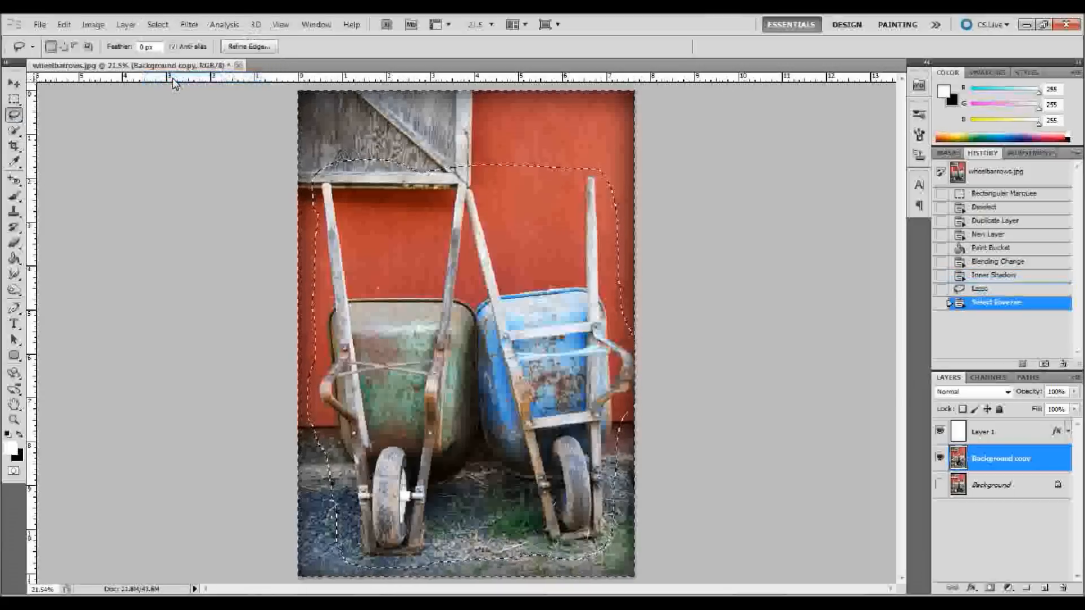
left_click(157, 26)
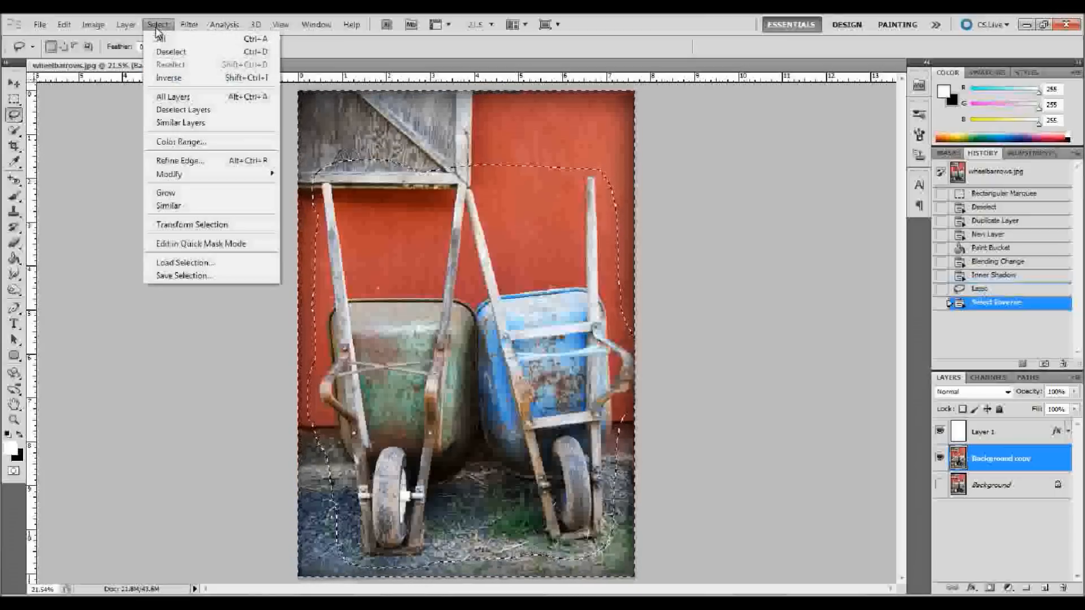
mouse_move(265, 174)
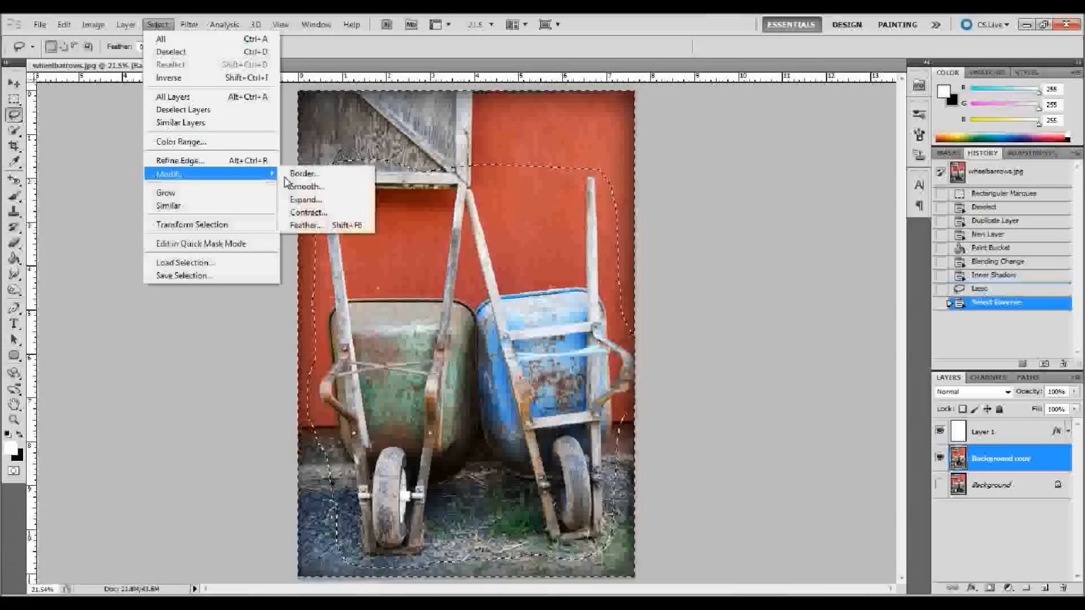
left_click(307, 224)
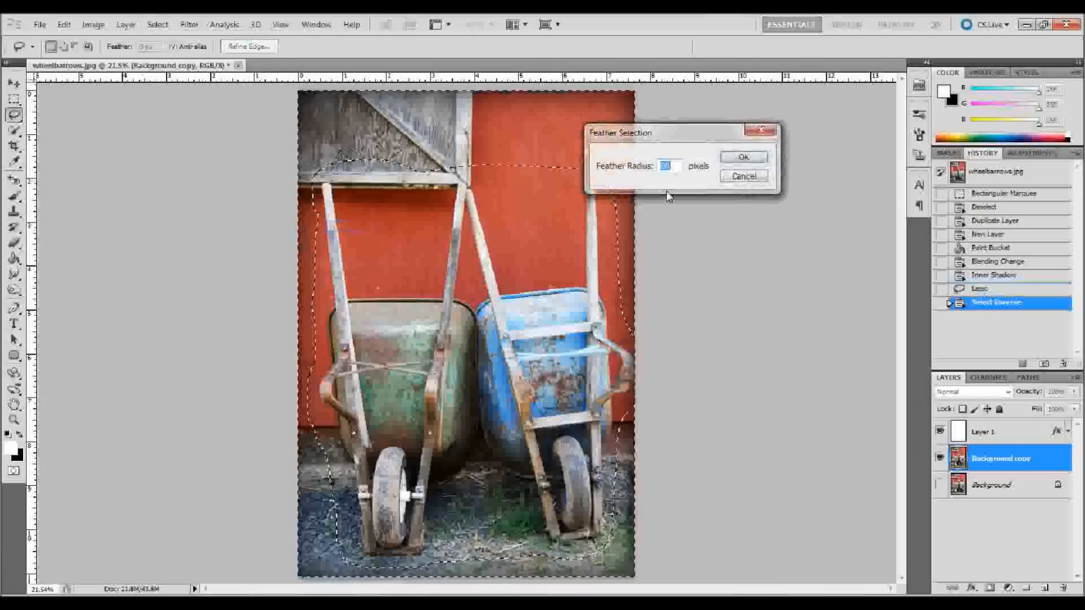
left_click(742, 159)
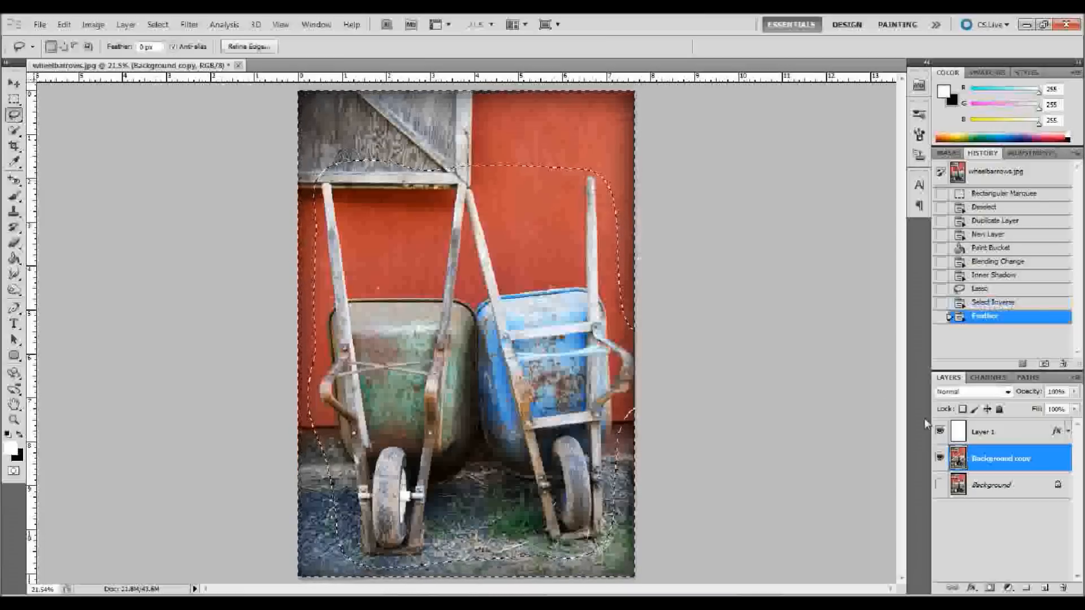
Step: Add a Levels adjustment layer from the feathered selection and darken its midtones to 0.50
left_click(1008, 588)
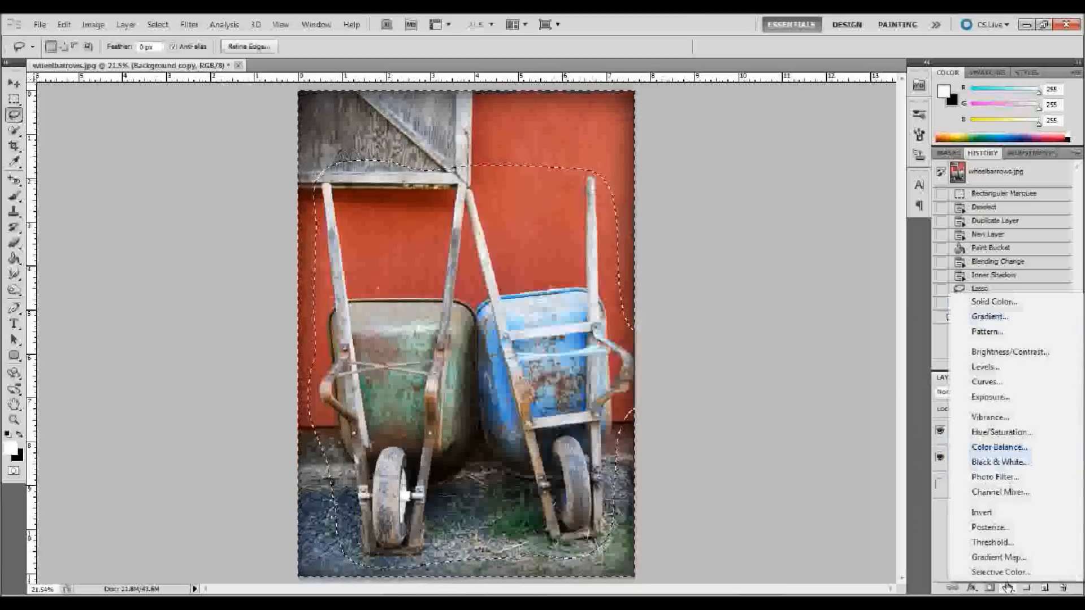
left_click(986, 367)
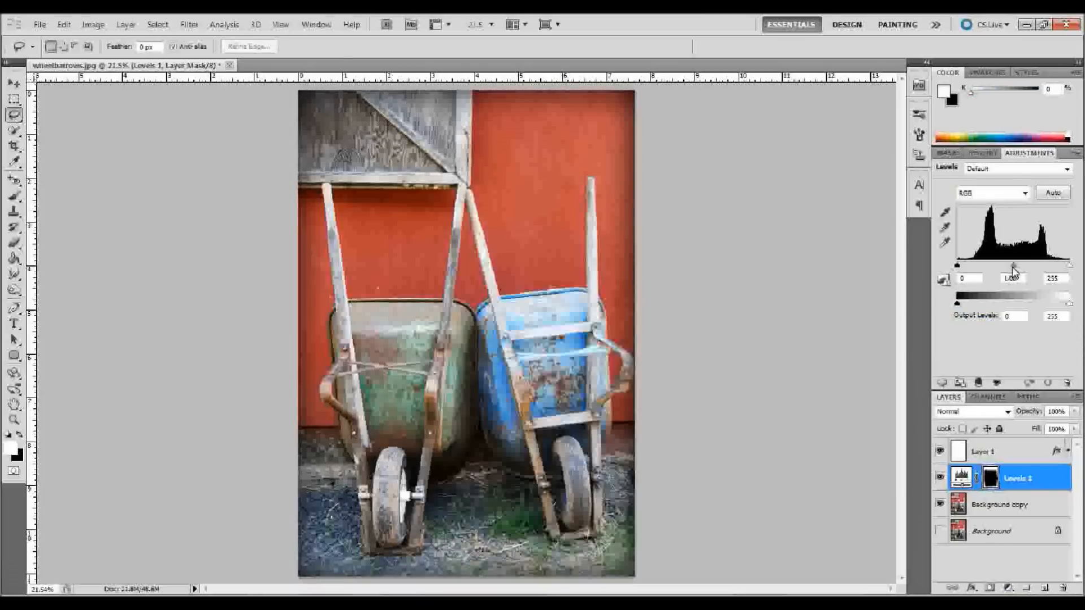
left_click_drag(1012, 266, 1036, 265)
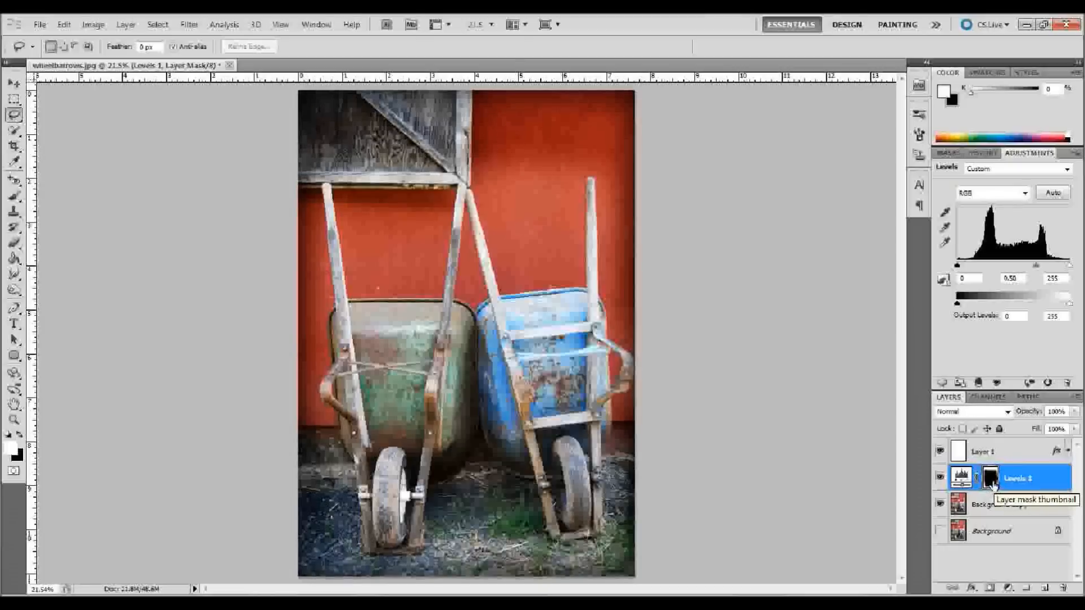
Step: Paint white on the Levels mask with a soft Brush of 862 px and 0% hardness to refine the darkened edges
left_click(13, 195)
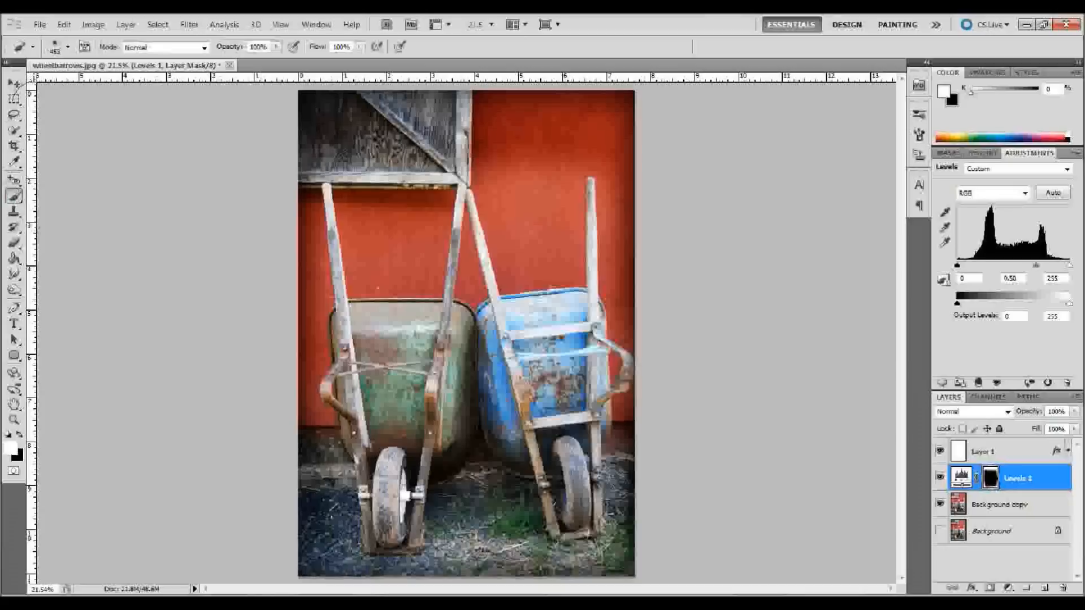
left_click(59, 49)
left_click(19, 113)
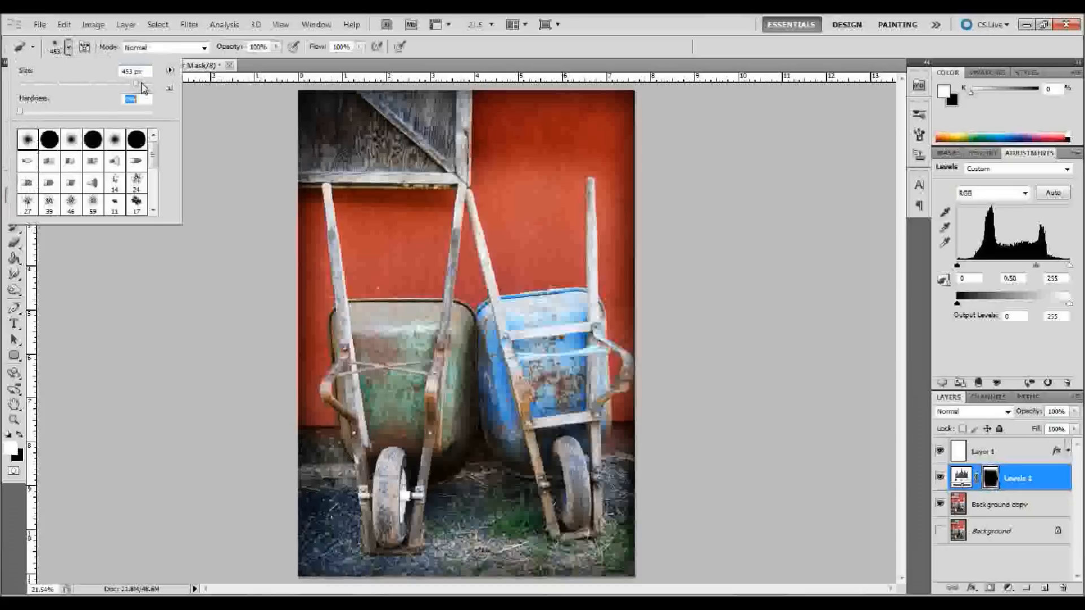
left_click(144, 84)
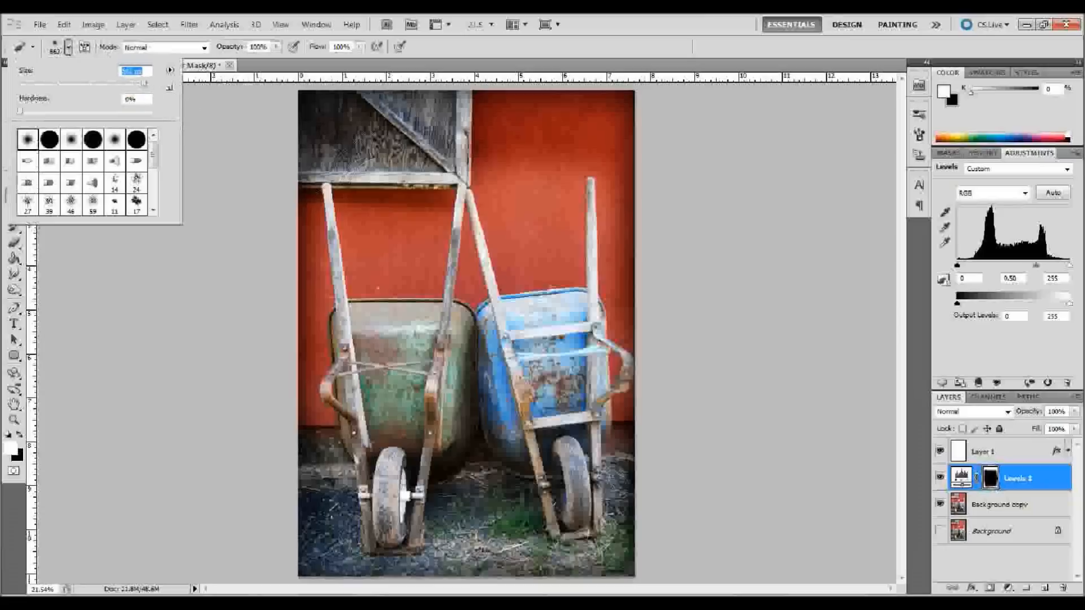
key("Return")
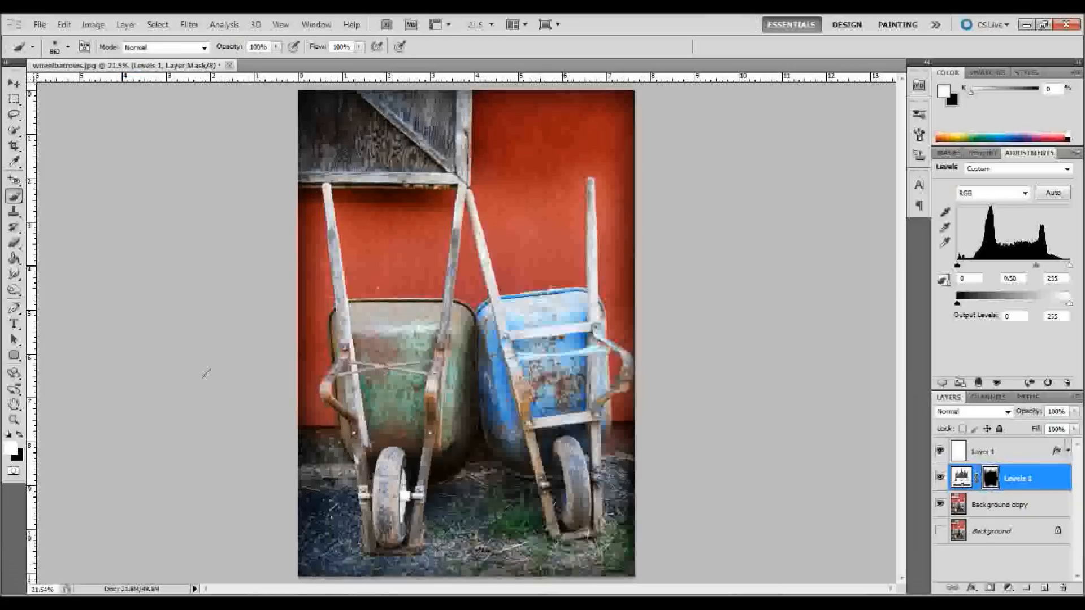
left_click(13, 83)
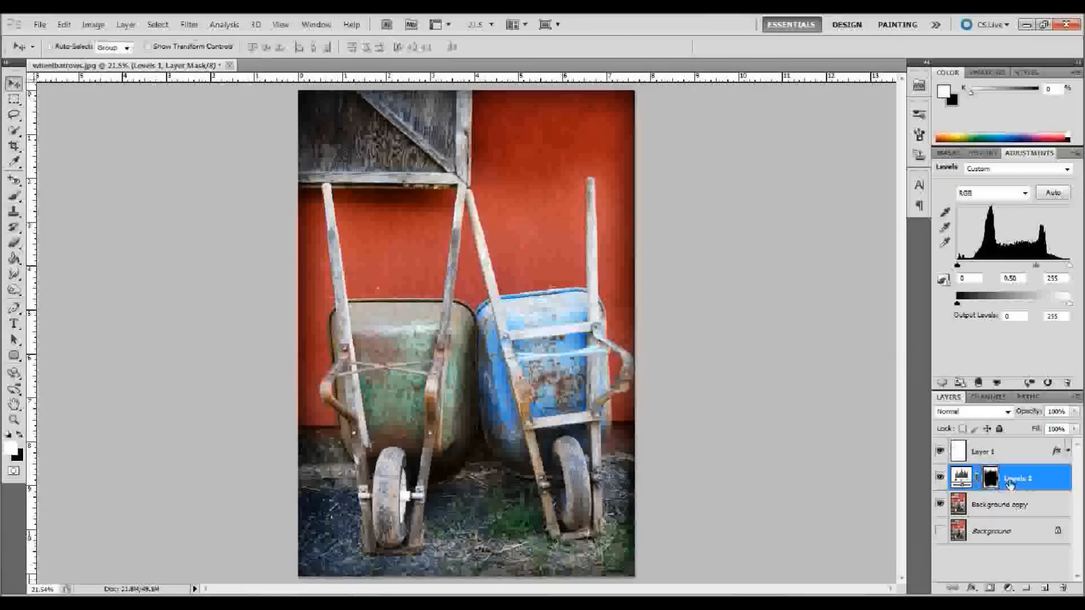
Step: Add a Curves adjustment layer and shape an S-curve with raised highlights, midpoint at 127, and shadows lowered to output 31 at input 57
left_click(1009, 588)
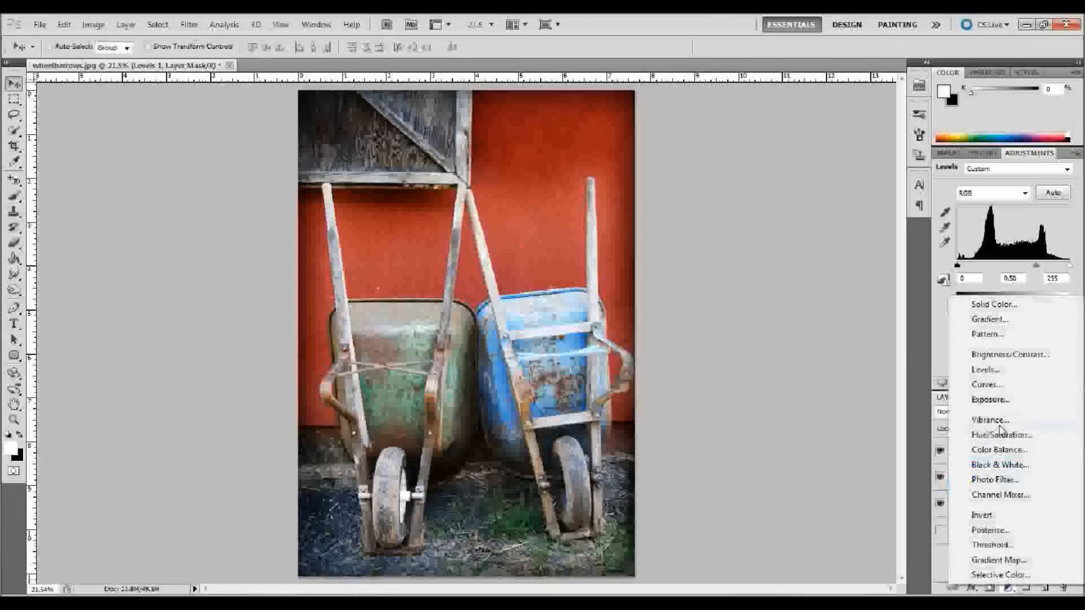
left_click(998, 386)
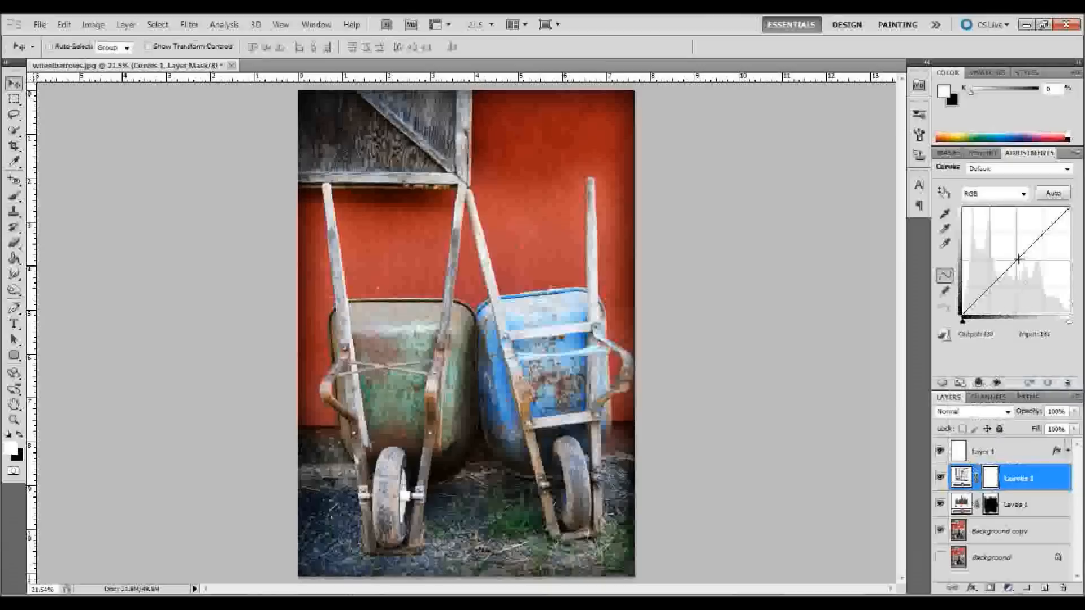
left_click(1016, 261)
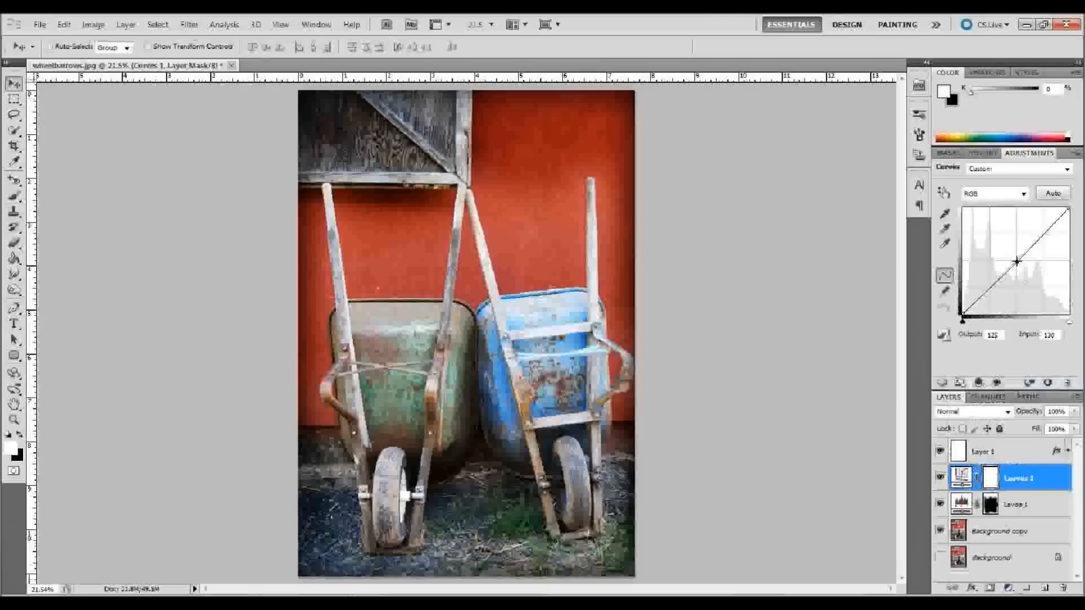
left_click(1042, 235)
left_click(987, 288)
left_click_drag(1043, 233, 1040, 220)
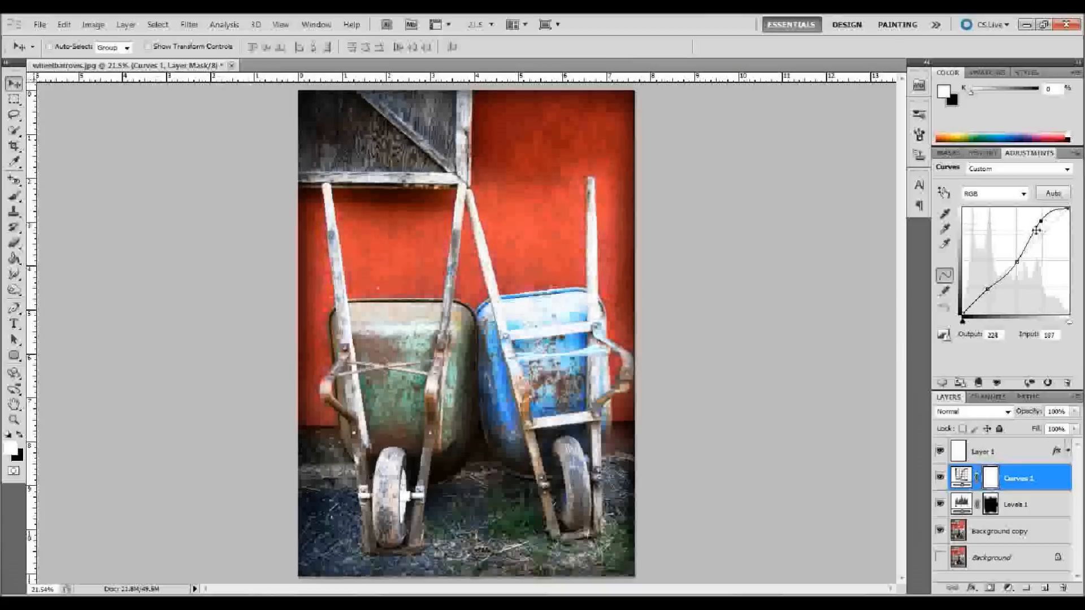
left_click(1016, 261)
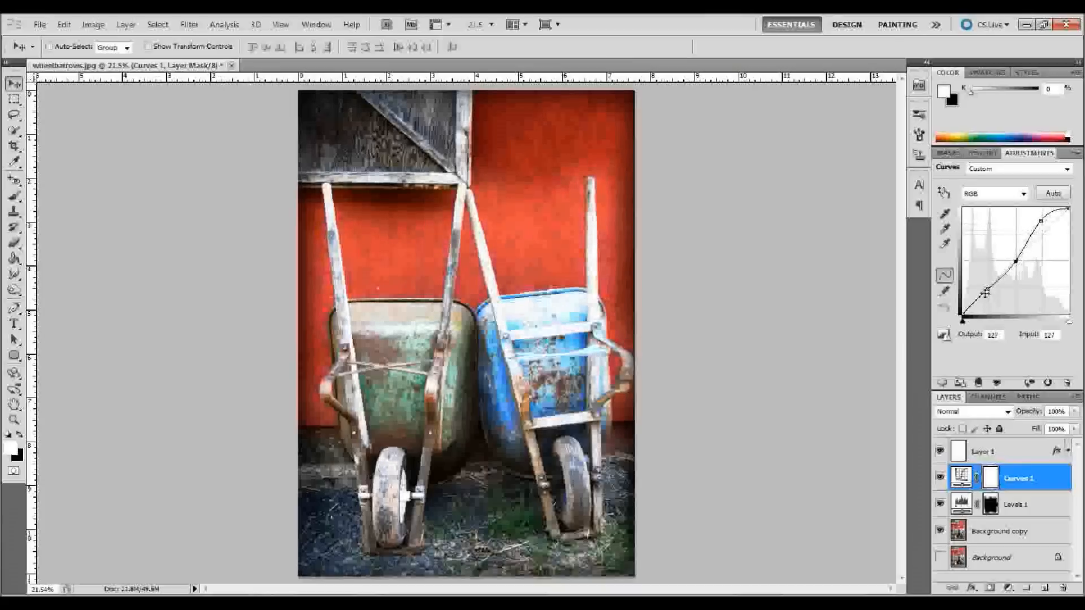
left_click_drag(987, 289, 986, 299)
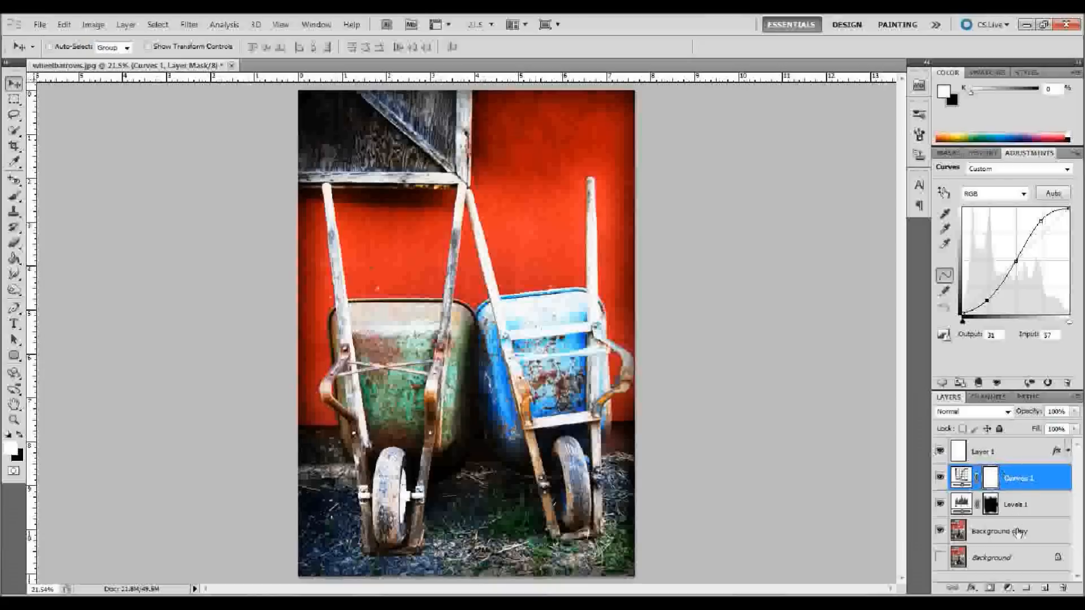
Step: Add a Hue/Saturation adjustment layer above Curves and raise its master saturation to +20
left_click(1007, 589)
left_click(1001, 433)
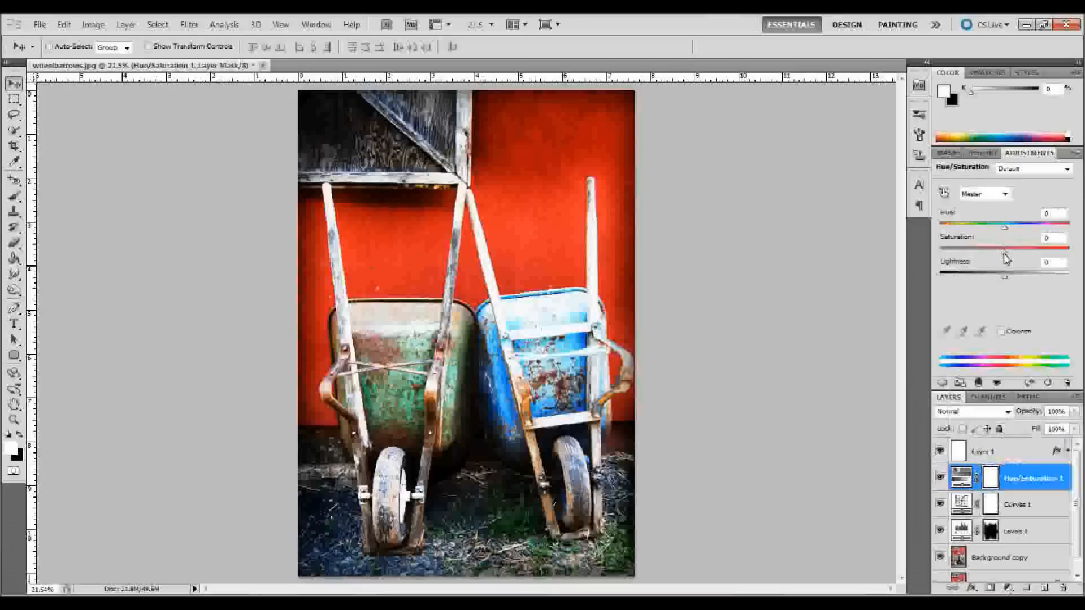
left_click_drag(1005, 248, 1011, 250)
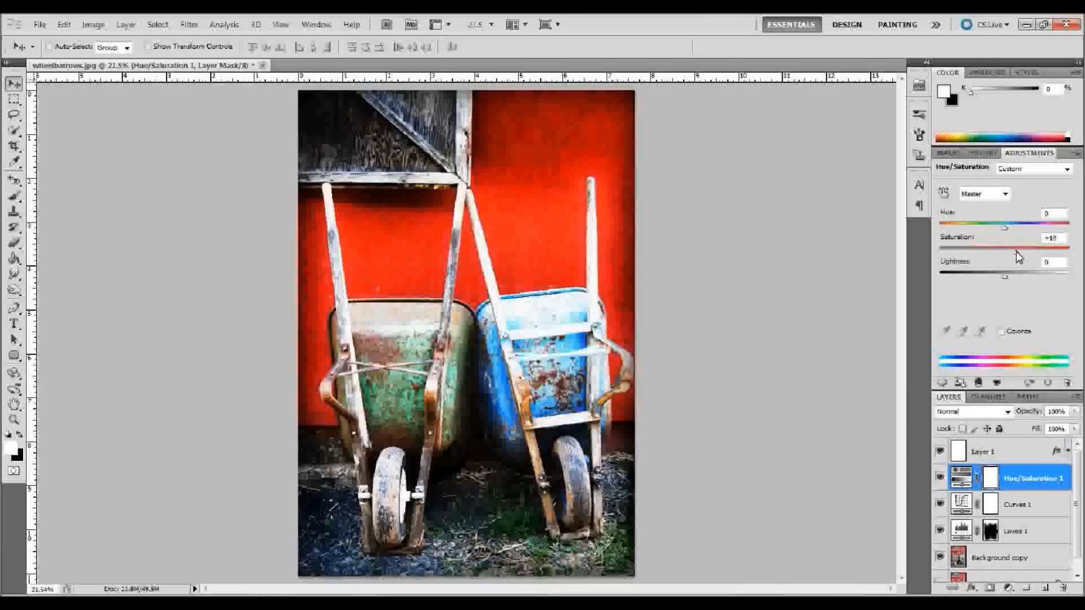
left_click_drag(1016, 252, 1017, 252)
Step: Move the white Inner Shadow layer down the stack so it sits between the Curves and Levels adjustment layers
left_click(1021, 456)
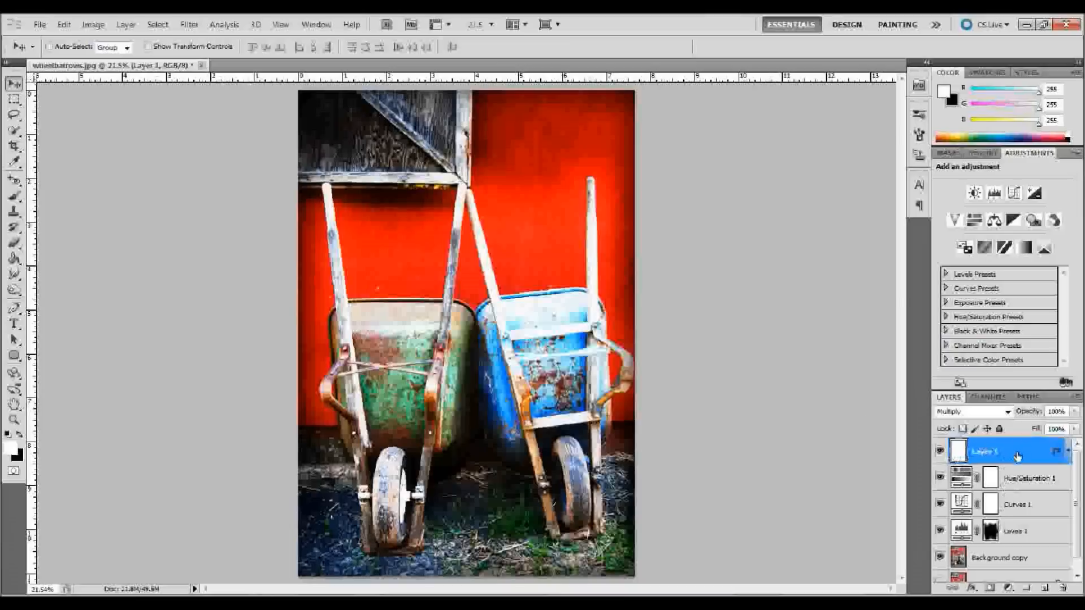
left_click_drag(1017, 455, 1016, 540)
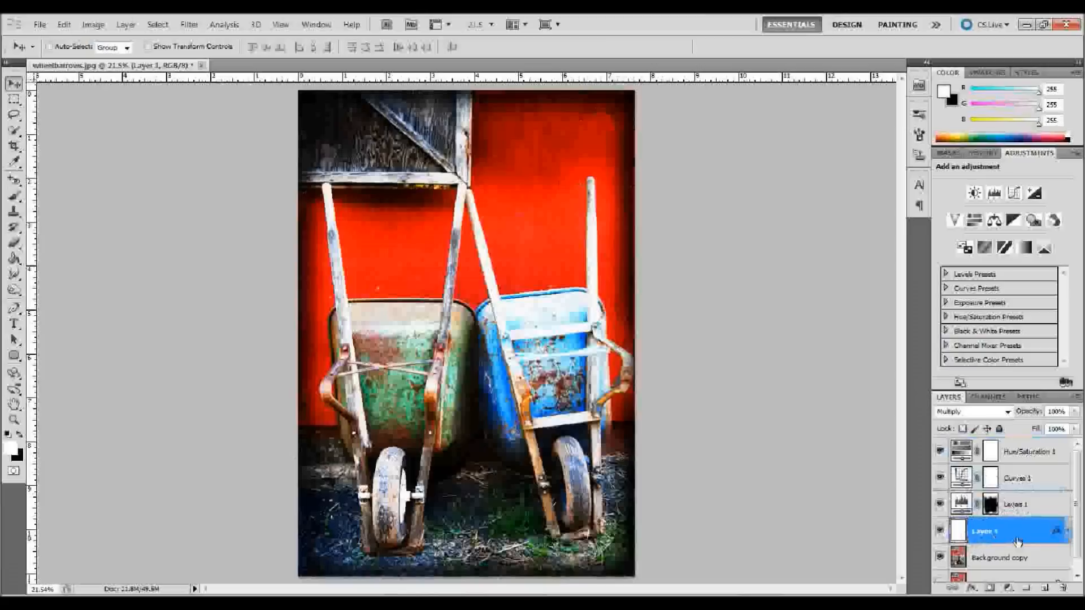
left_click_drag(1017, 541, 1015, 497)
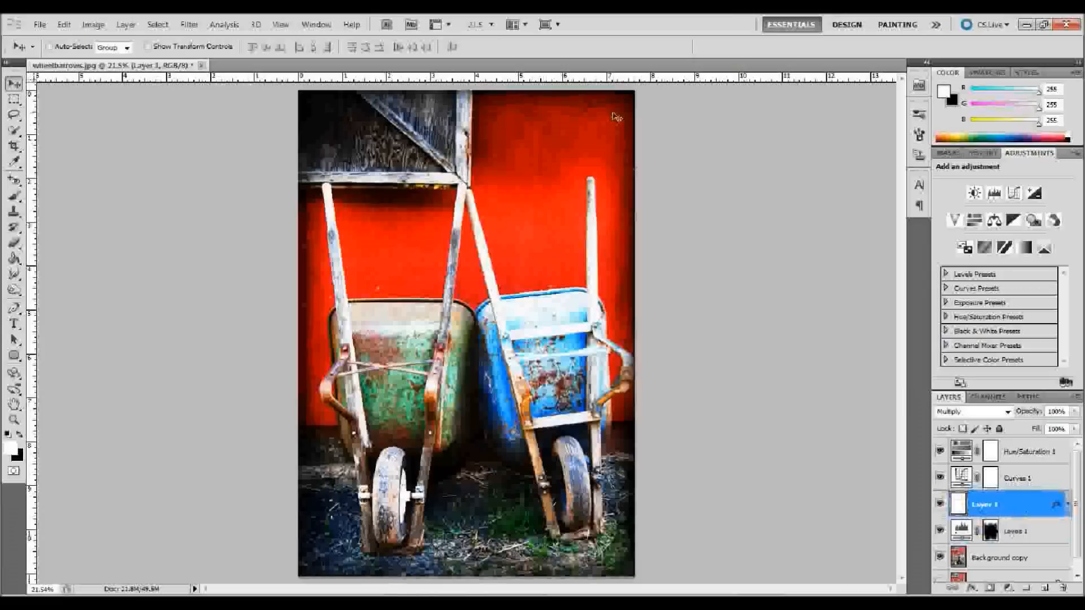
Step: Create a new layer above the Hue/Saturation adjustment and name it hue
left_click(1022, 453)
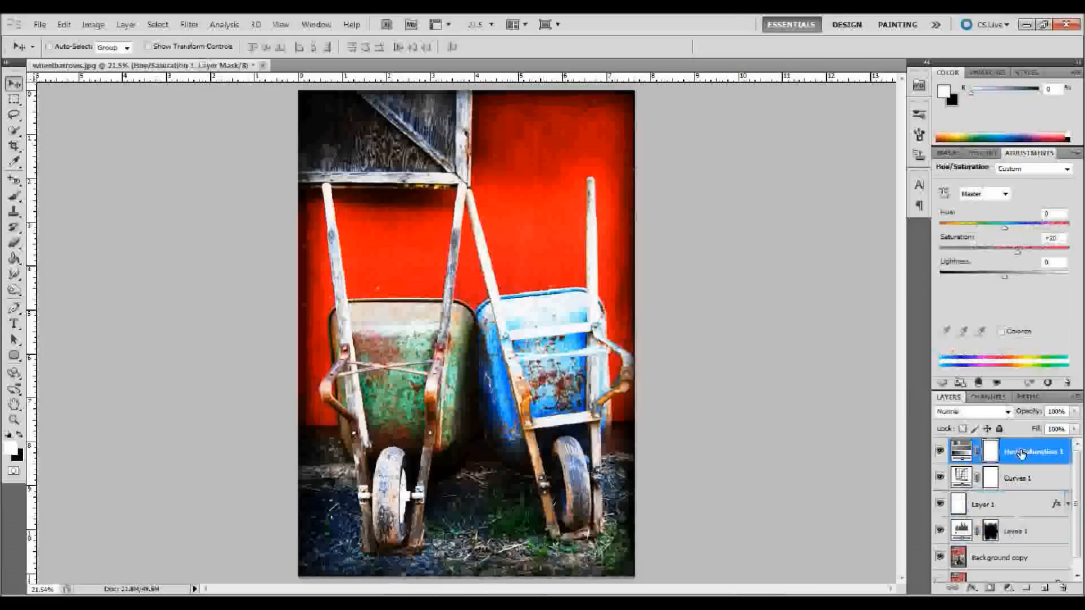
left_click(1045, 588)
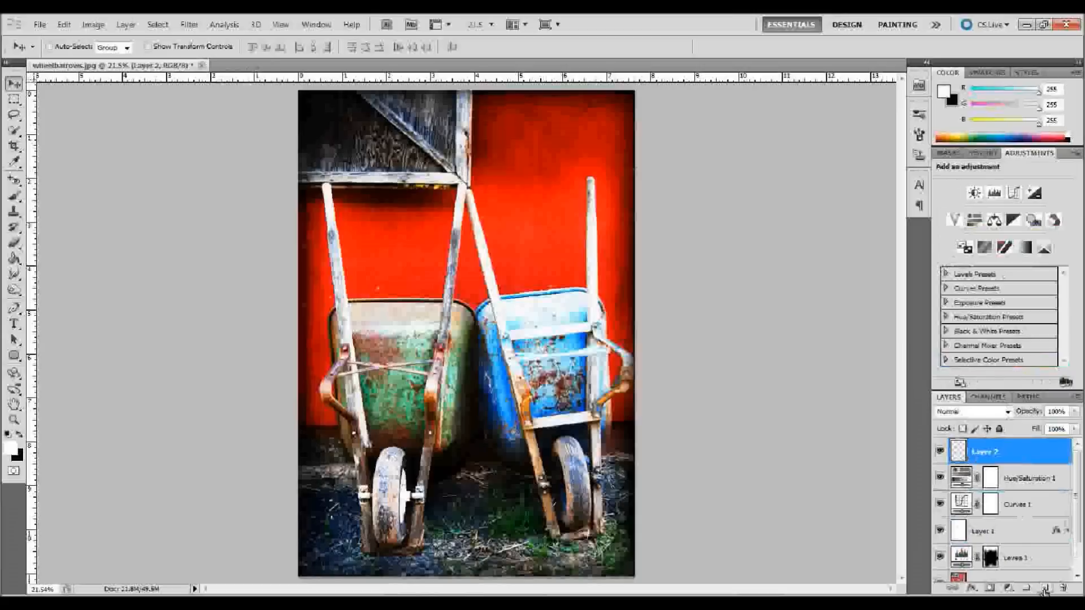
double_click(988, 452)
type("hue")
key("Return")
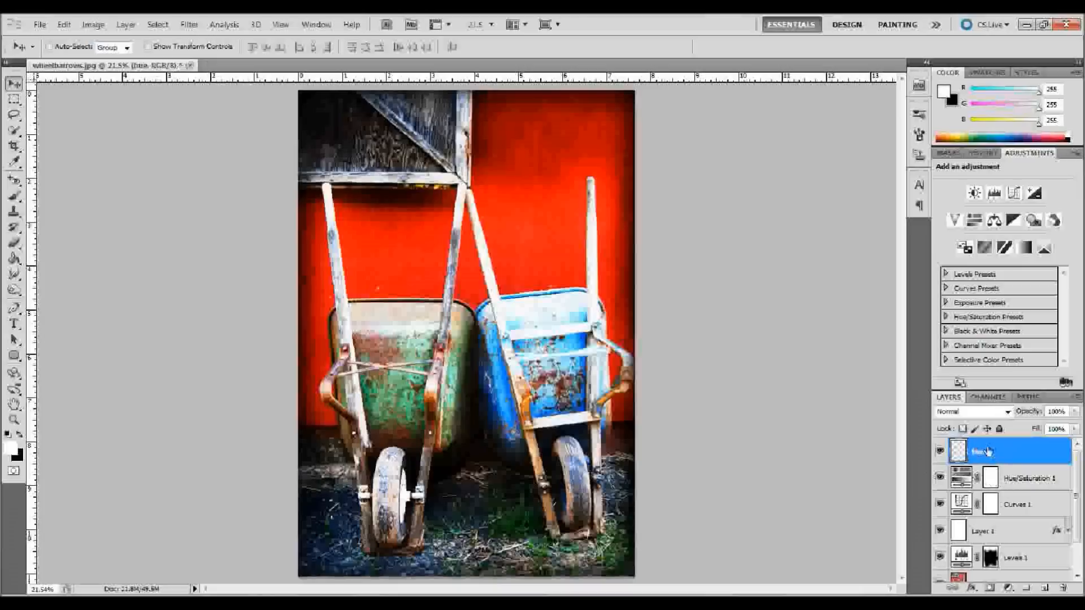
Step: Fill the hue layer with black using the Paint Bucket and set its blending mode to Hue
left_click(18, 435)
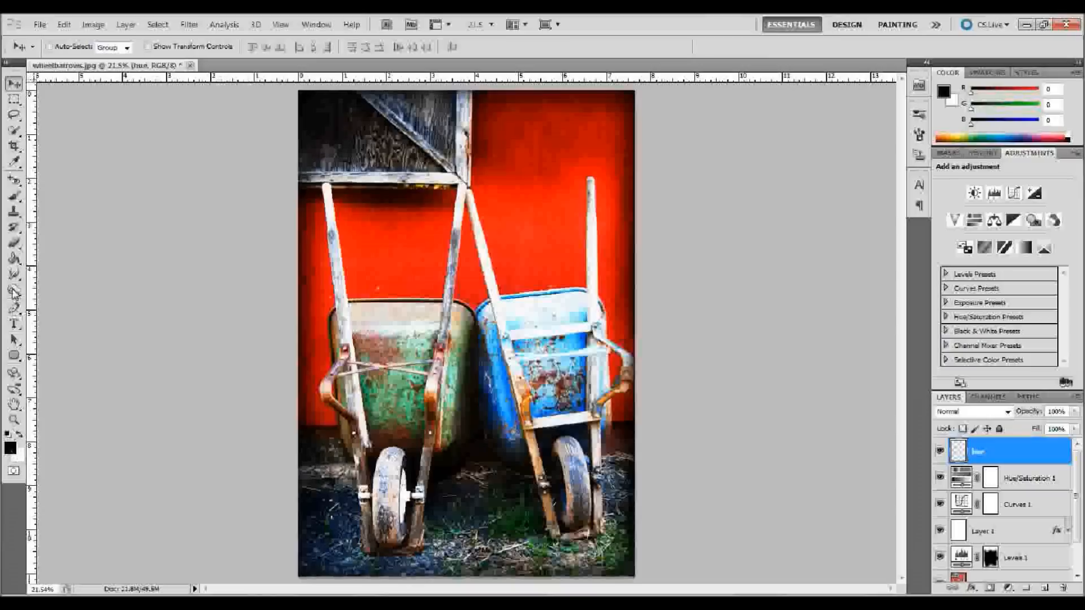
left_click(14, 259)
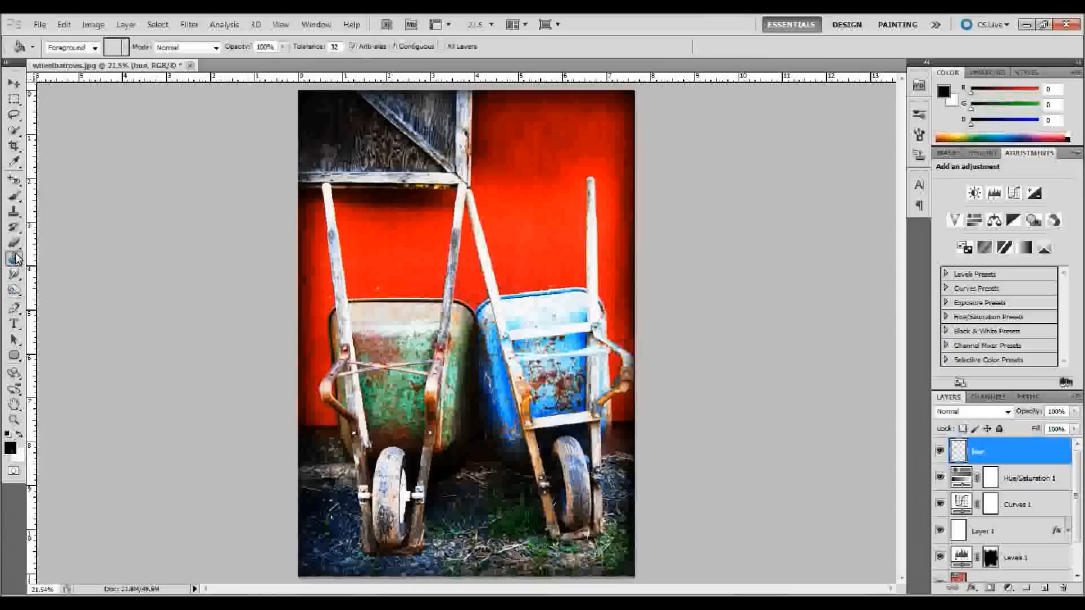
left_click(385, 296)
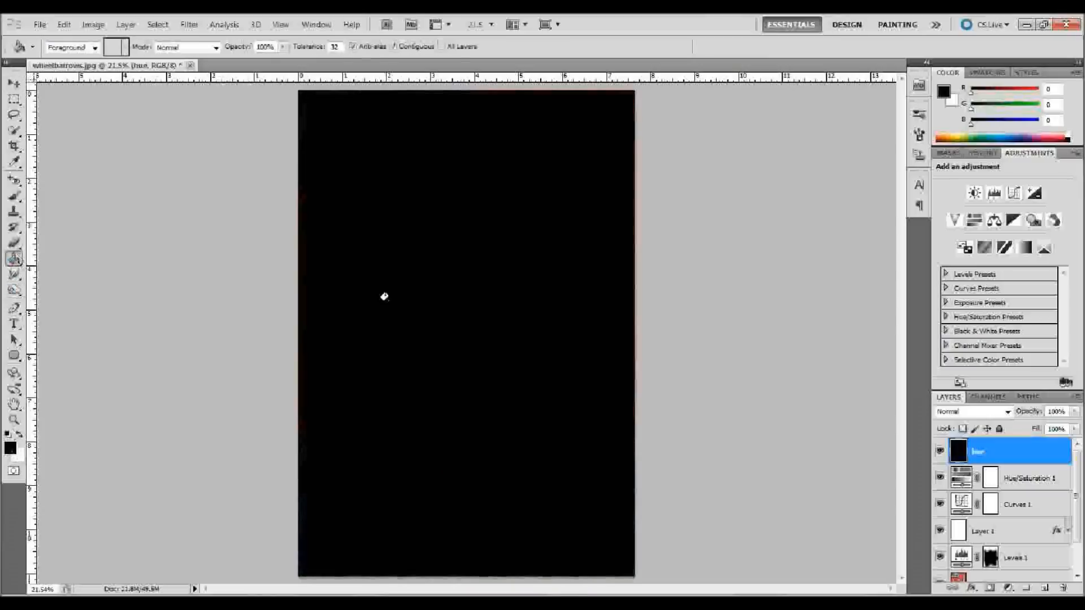
left_click(978, 415)
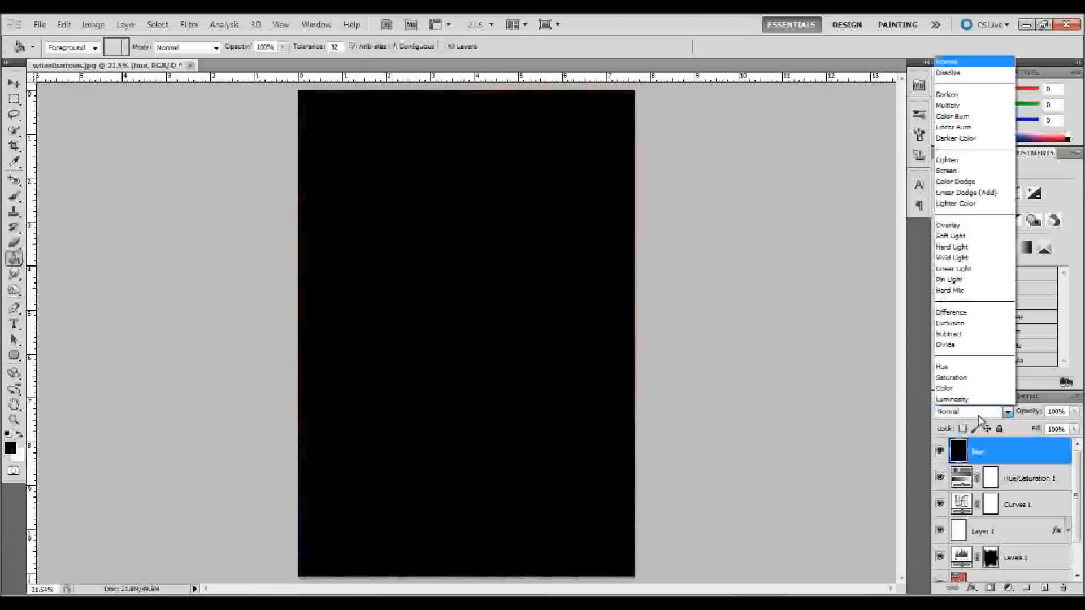
left_click(971, 368)
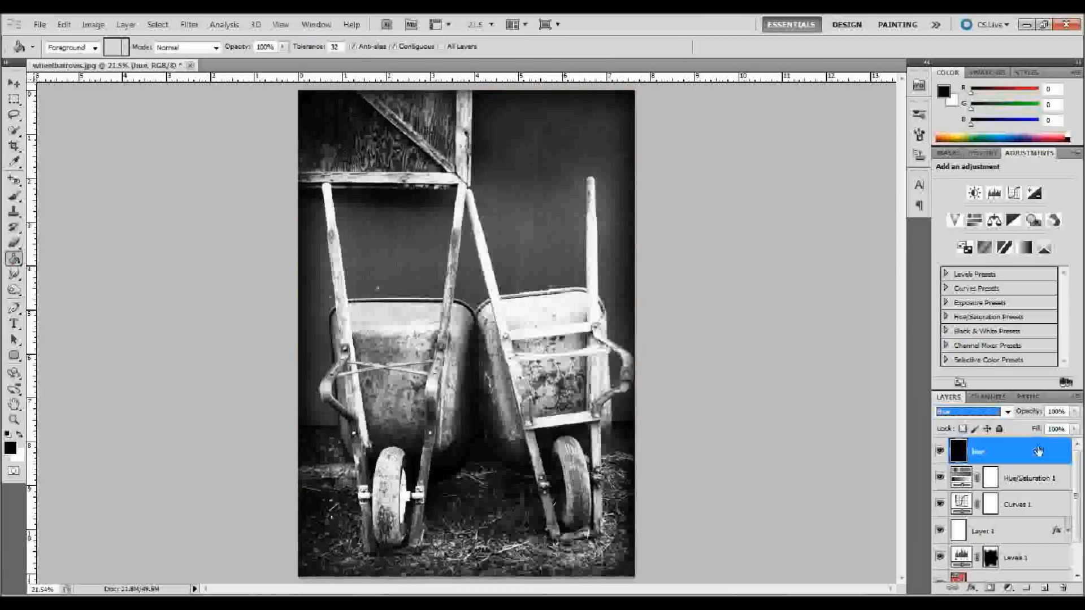
Step: Lower the hue layer's opacity to 20% and return to the Move tool
left_click(1065, 411)
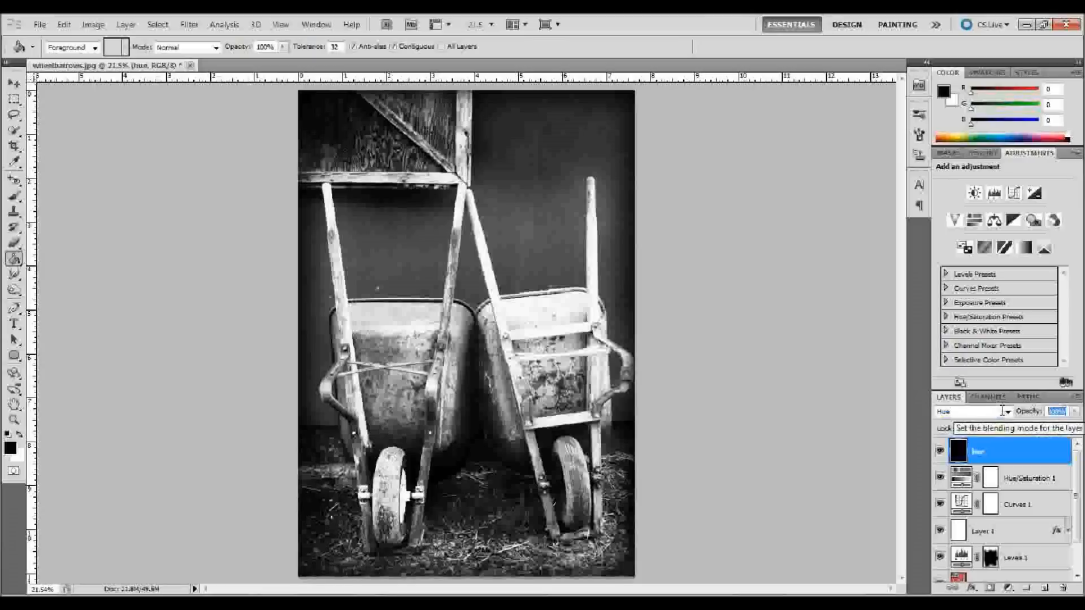
type("40")
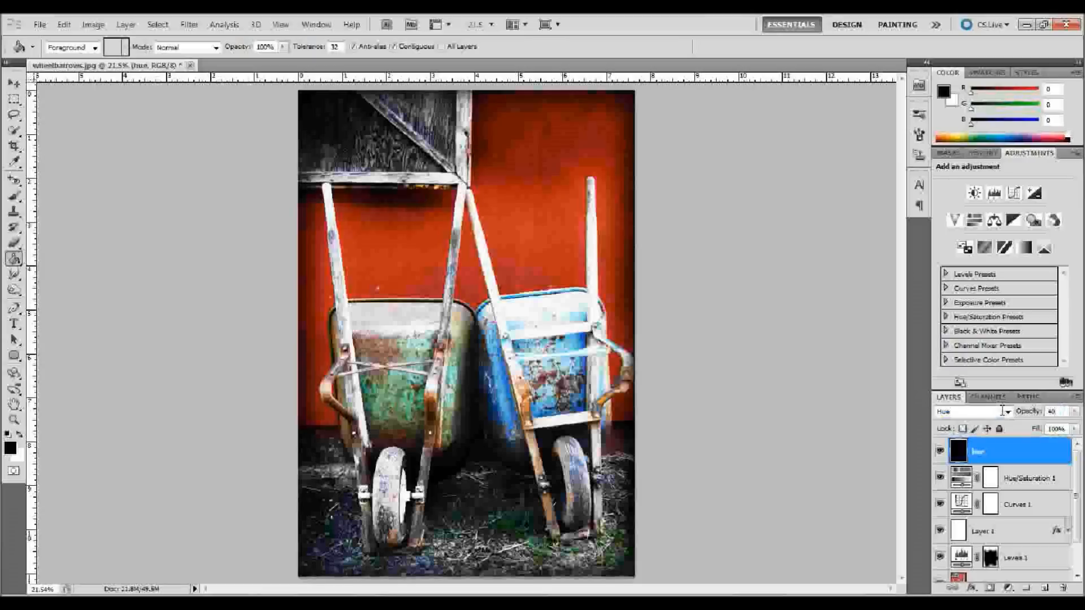
left_click_drag(1056, 413, 1038, 414)
type("20")
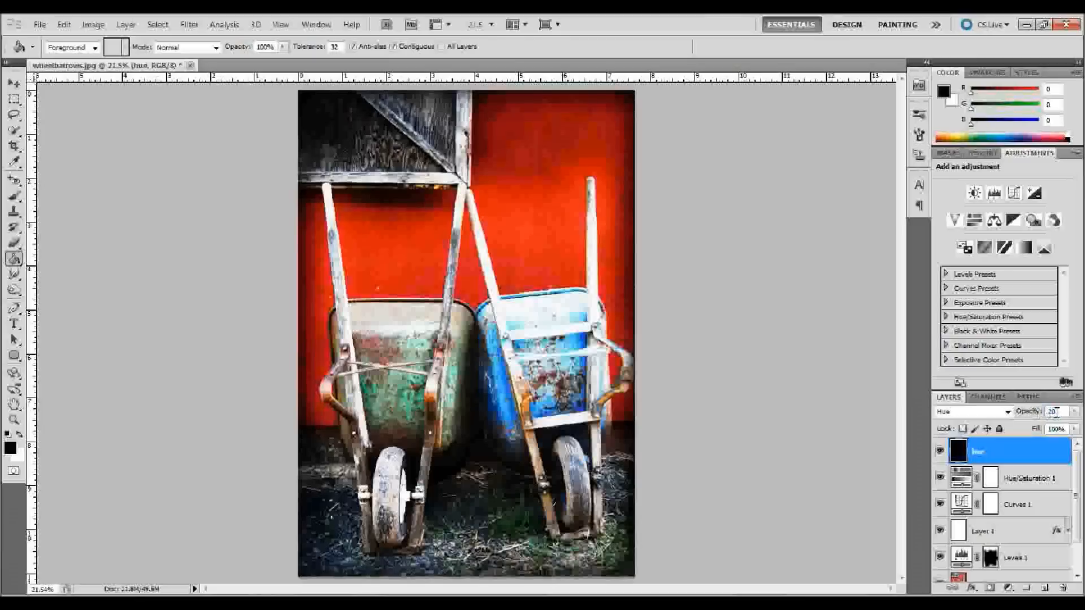
key("Return")
left_click(14, 83)
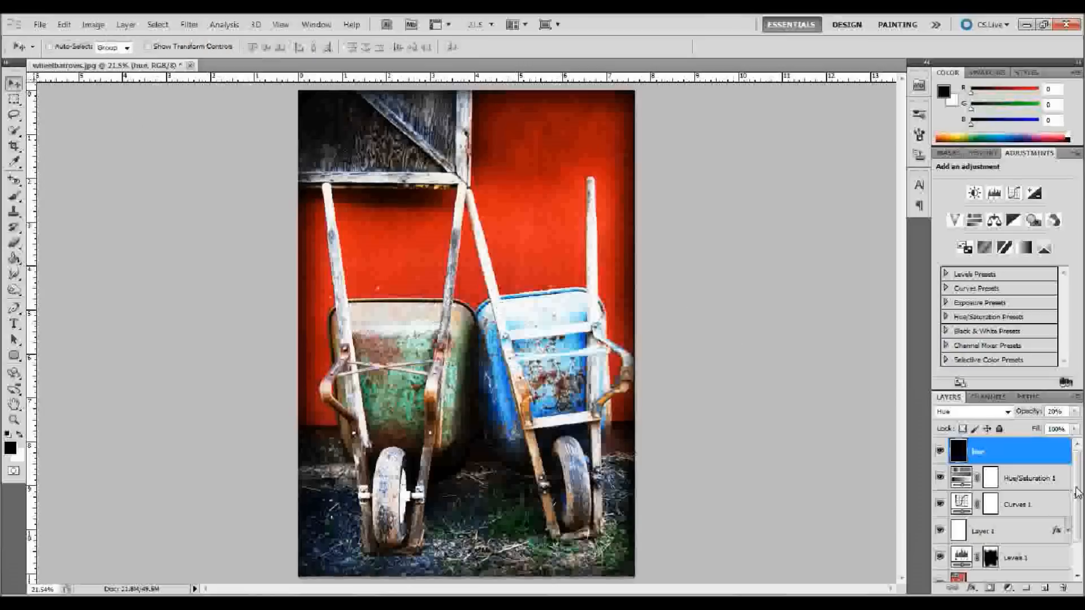
Step: Make the original Background layer visible at the base of the layer stack
scroll(1075, 497, "down", 2)
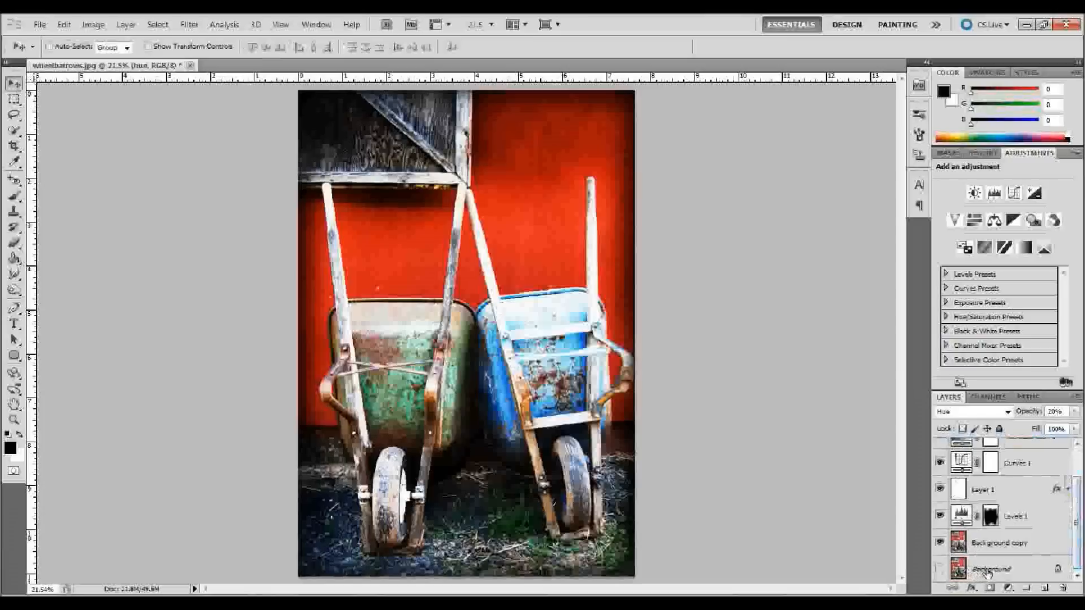
left_click(939, 569)
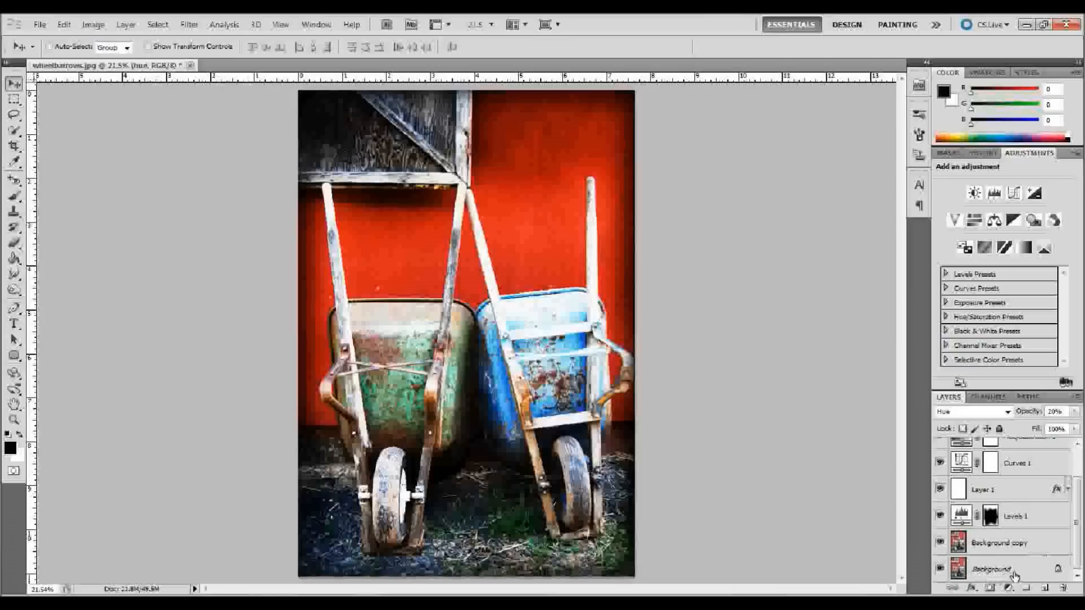
left_click(1014, 576)
Step: Apply a High Pass filter with a 50 px radius to the Background copy layer
left_click(1036, 545)
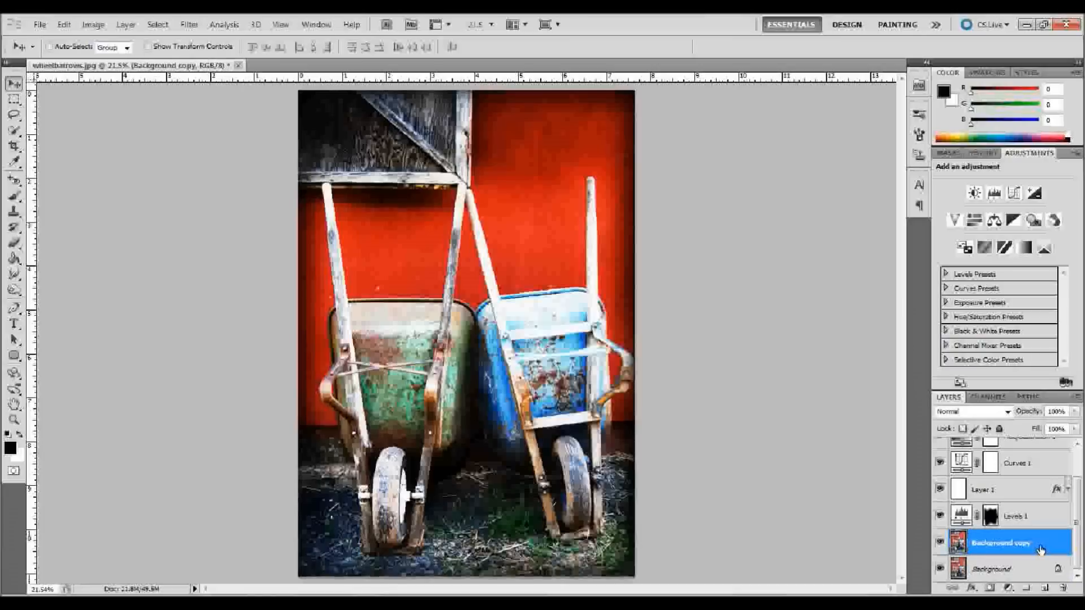
left_click(187, 24)
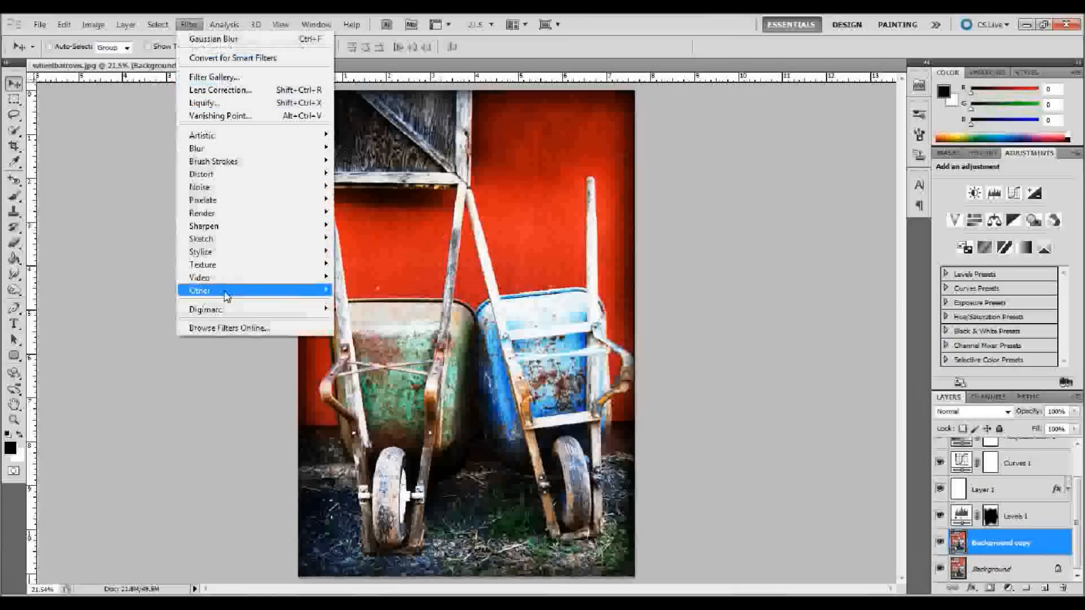
mouse_move(248, 295)
left_click(366, 302)
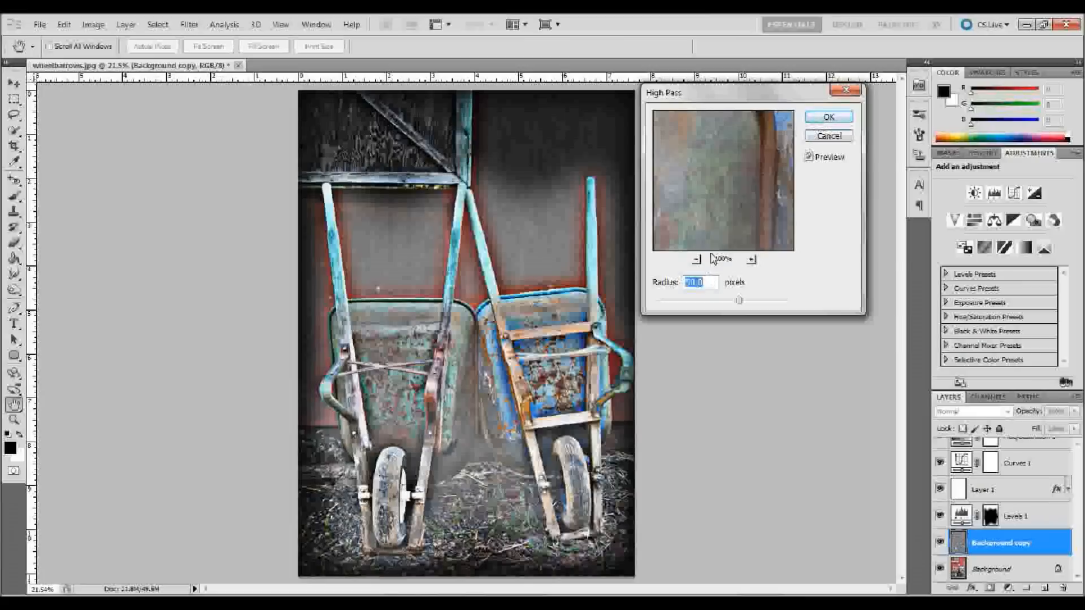
left_click(829, 117)
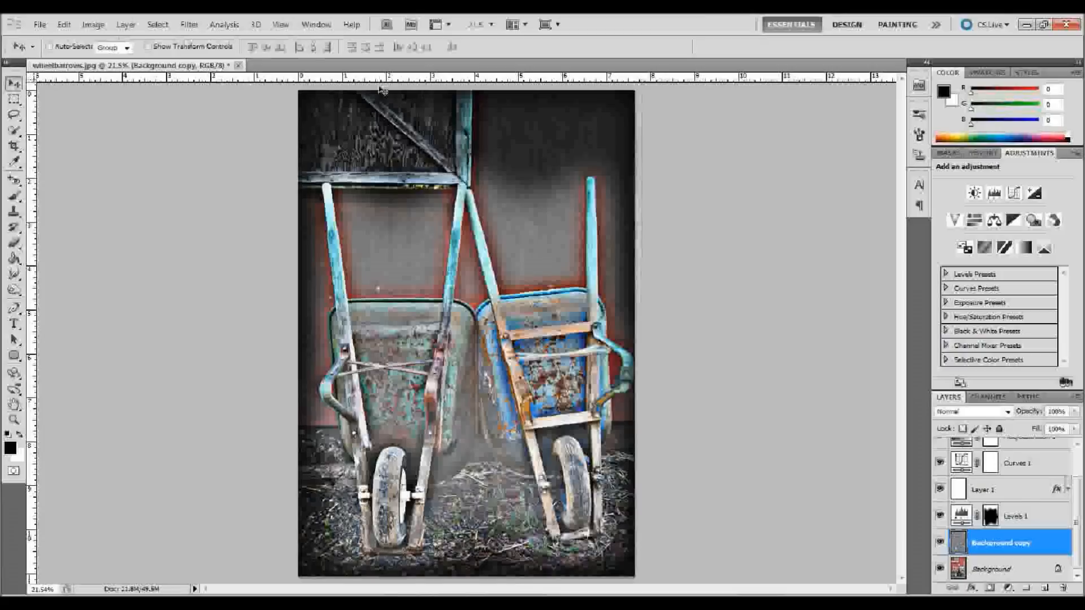
Step: Apply a Gaussian Blur filter to the Background copy layer
left_click(188, 25)
mouse_move(199, 147)
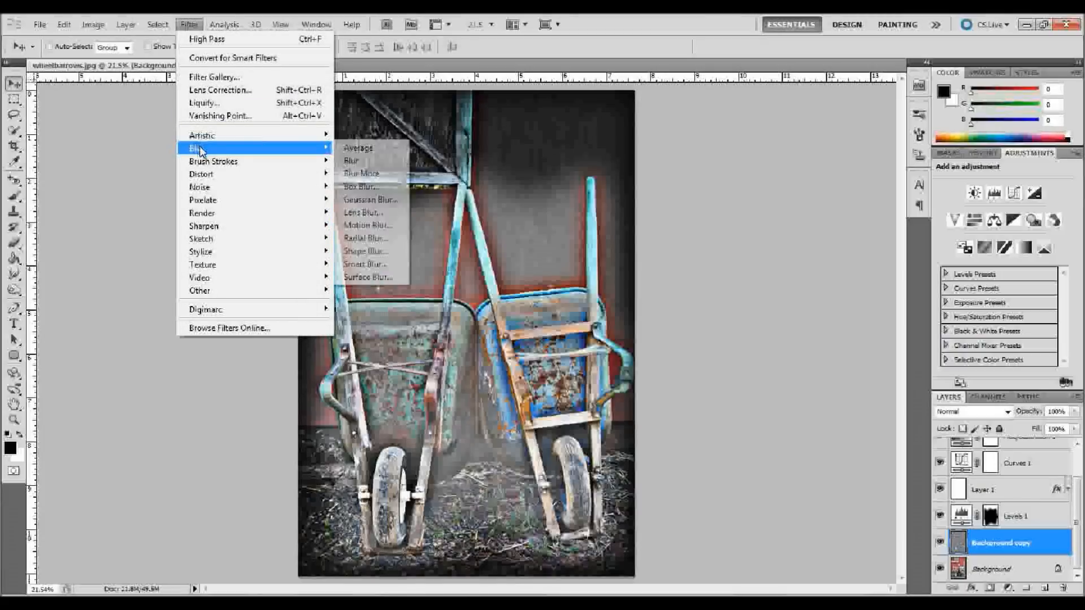
left_click(364, 199)
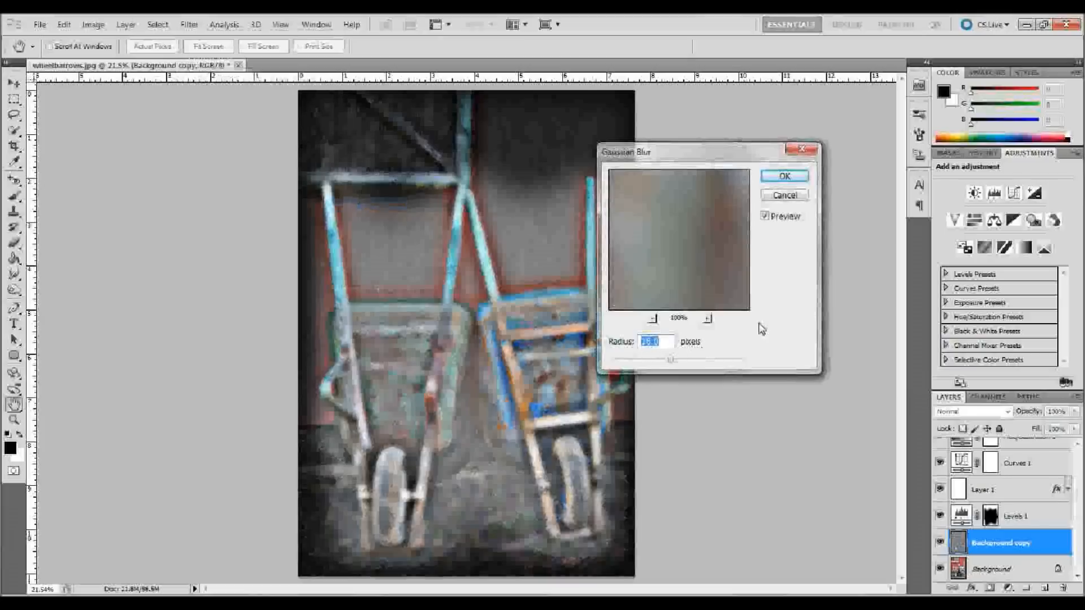
left_click(784, 177)
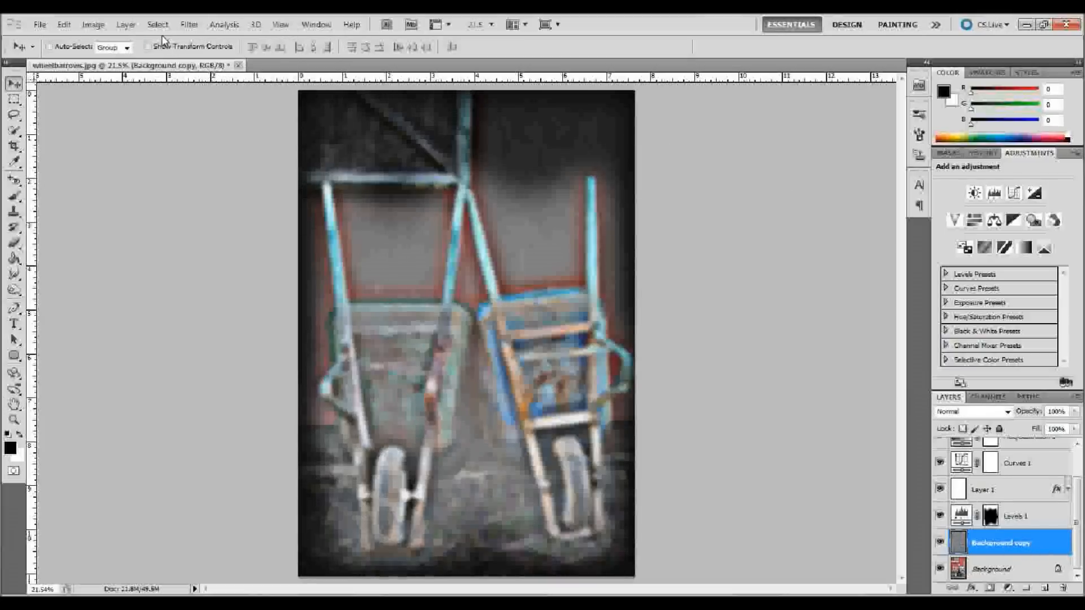
Step: Invert the colours of the Background copy layer and set its blending mode to Overlay
left_click(93, 24)
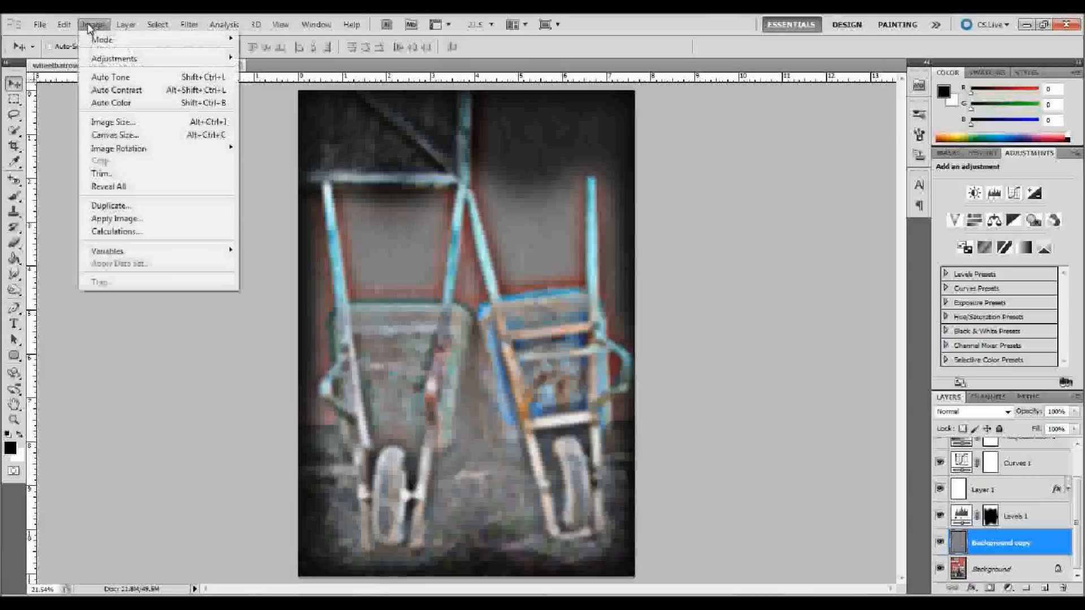
mouse_move(129, 58)
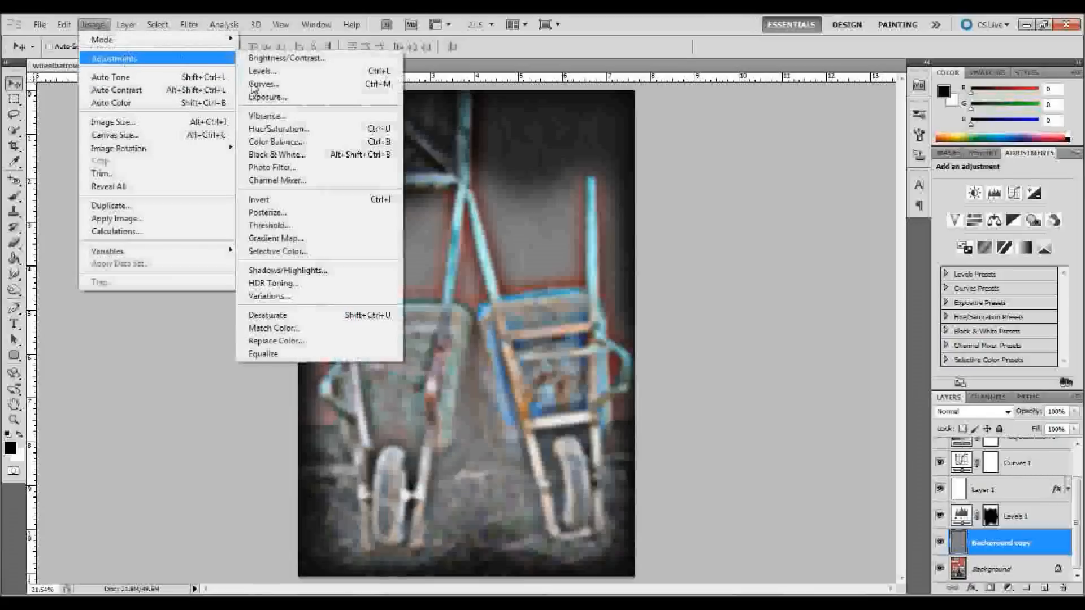
left_click(285, 204)
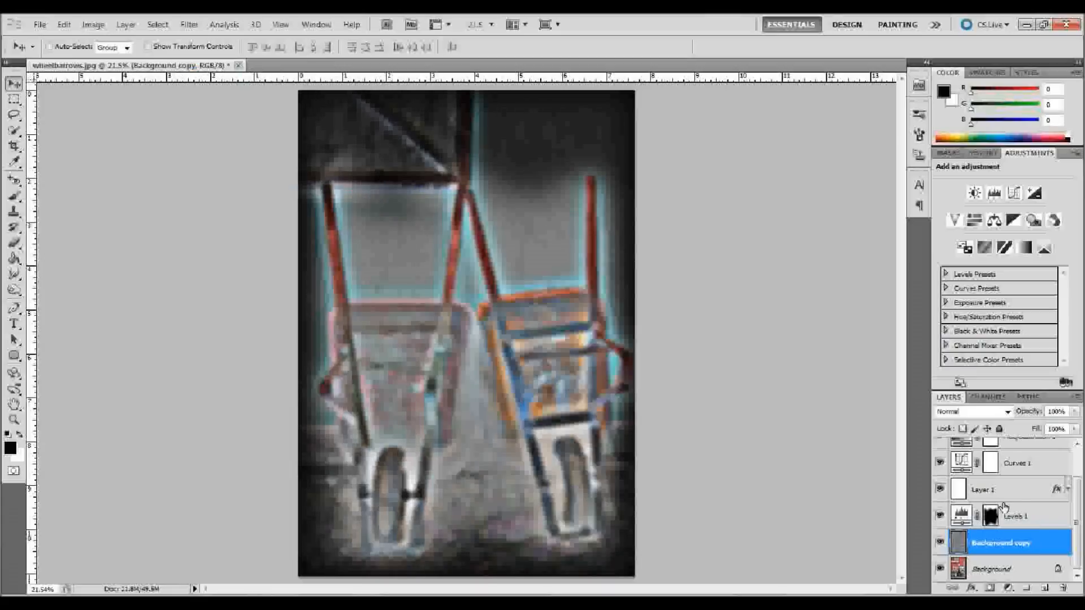
left_click(993, 413)
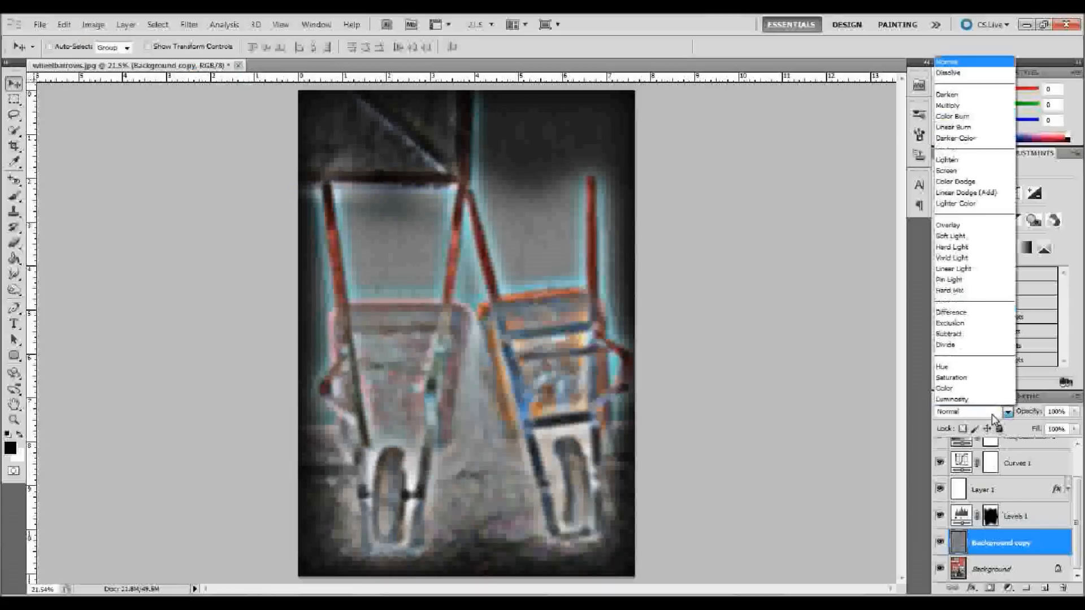
left_click(955, 225)
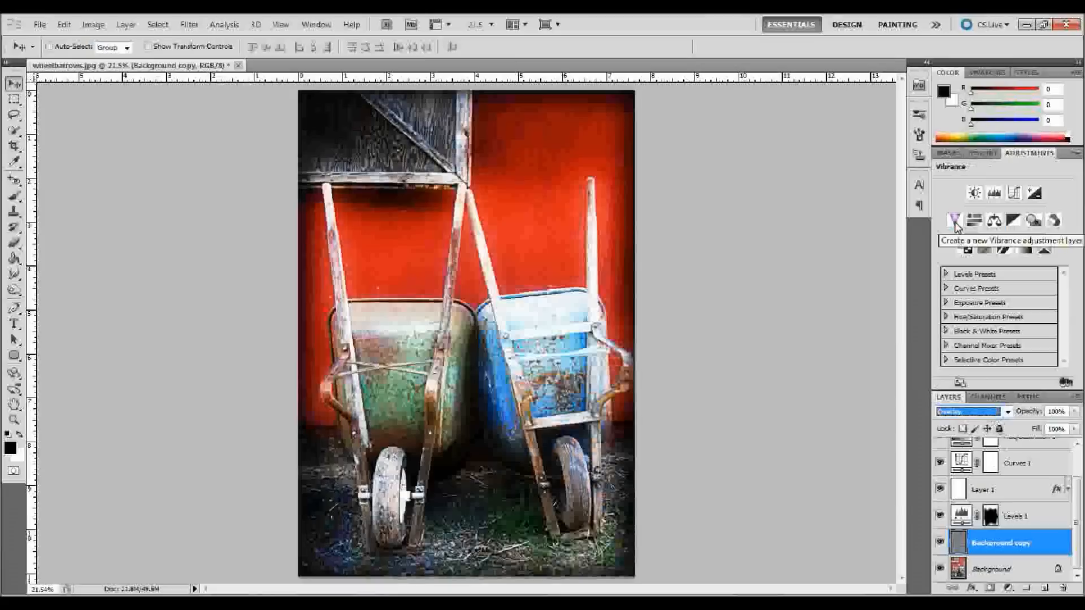
Step: Toggle the Background copy layer's visibility off and on to compare the photo with and without the Overlay effect
left_click(940, 544)
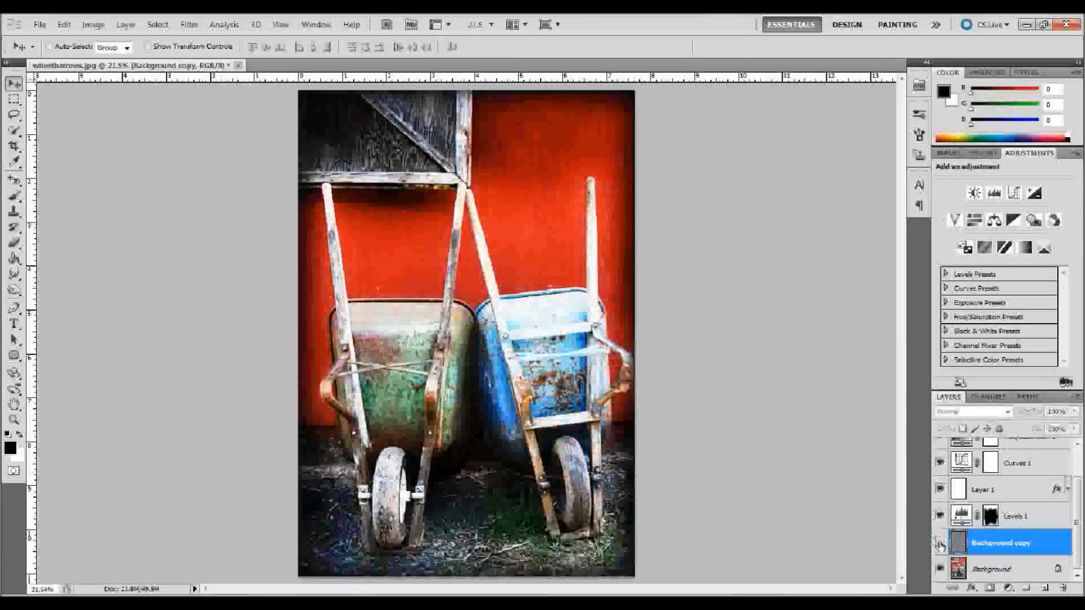
left_click(939, 543)
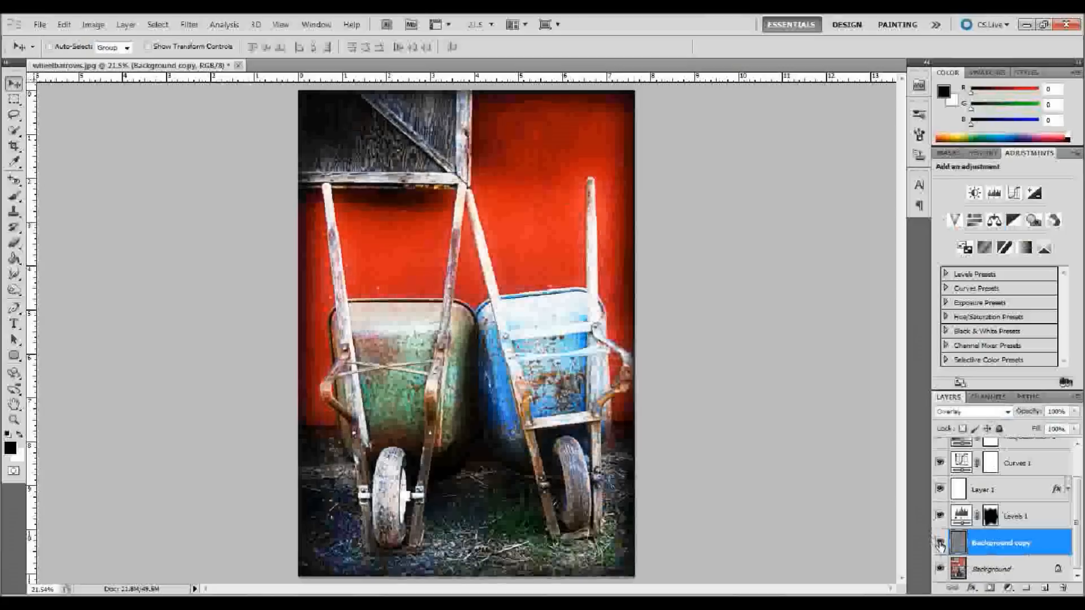
left_click(939, 544)
left_click(940, 543)
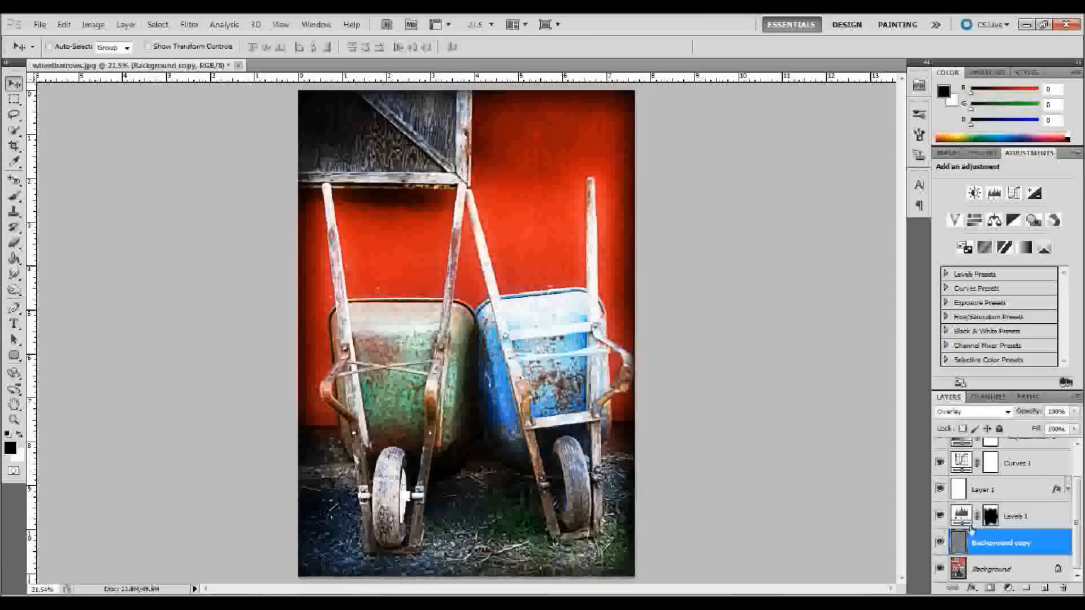
Step: Try the hue layer at 40% opacity
scroll(1079, 543, "up", 2)
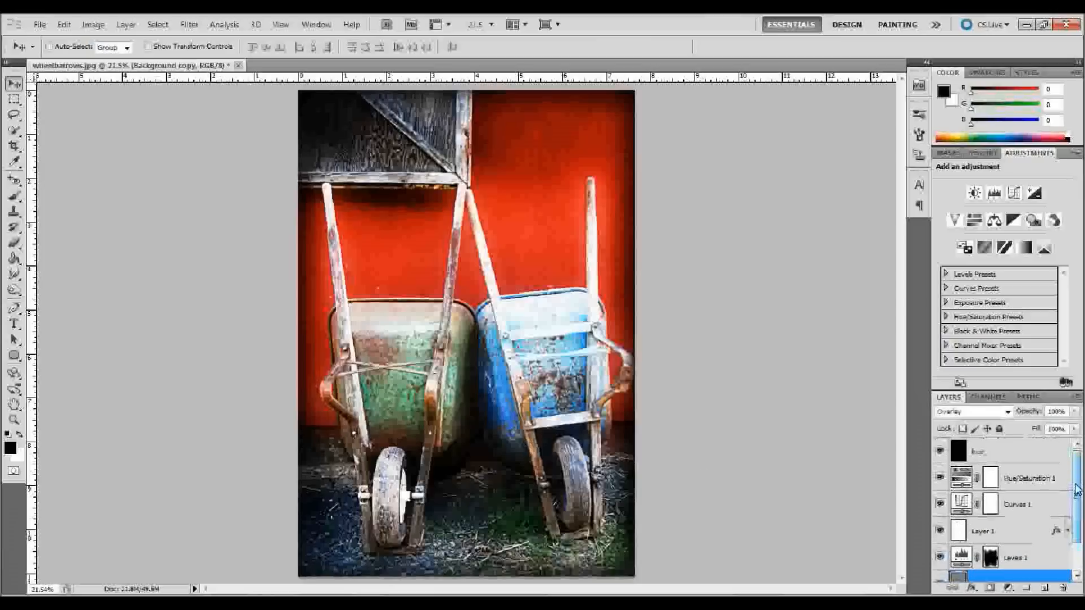
left_click(1018, 461)
key("2")
left_click(1062, 411)
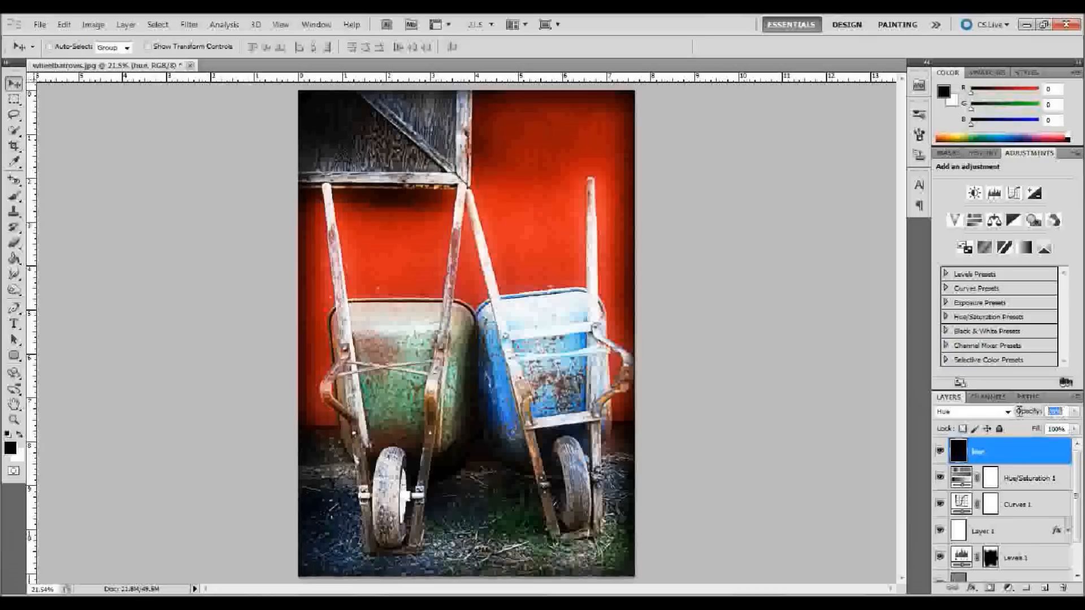
type("40")
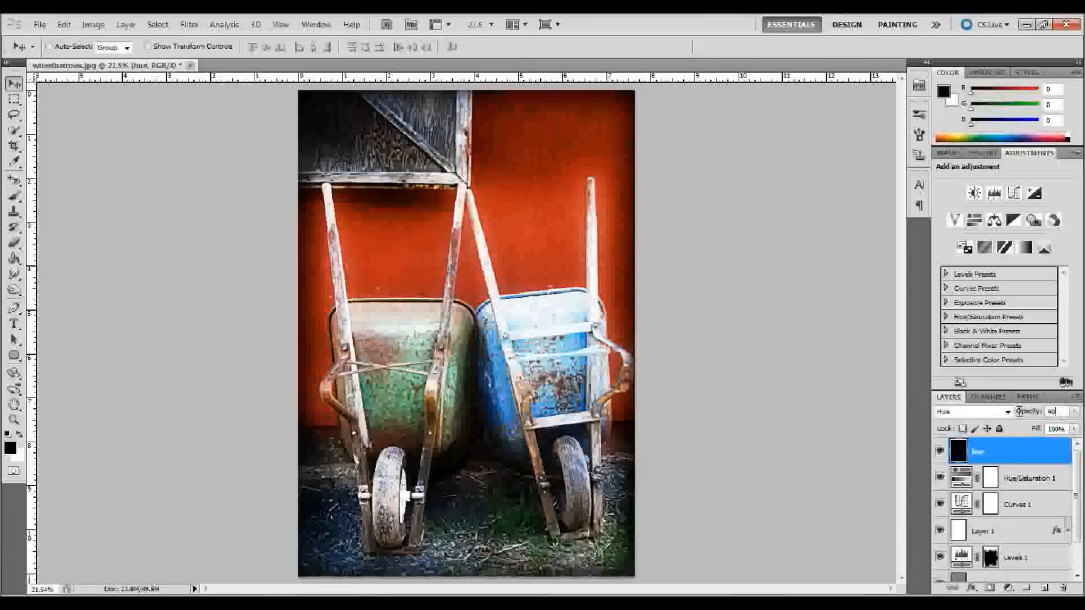
key("Return")
Step: Toggle the Hue/Saturation 1, Curves 1 and Layer 1 layers off and on to examine each one's effect on the photo
left_click(939, 478)
left_click(939, 479)
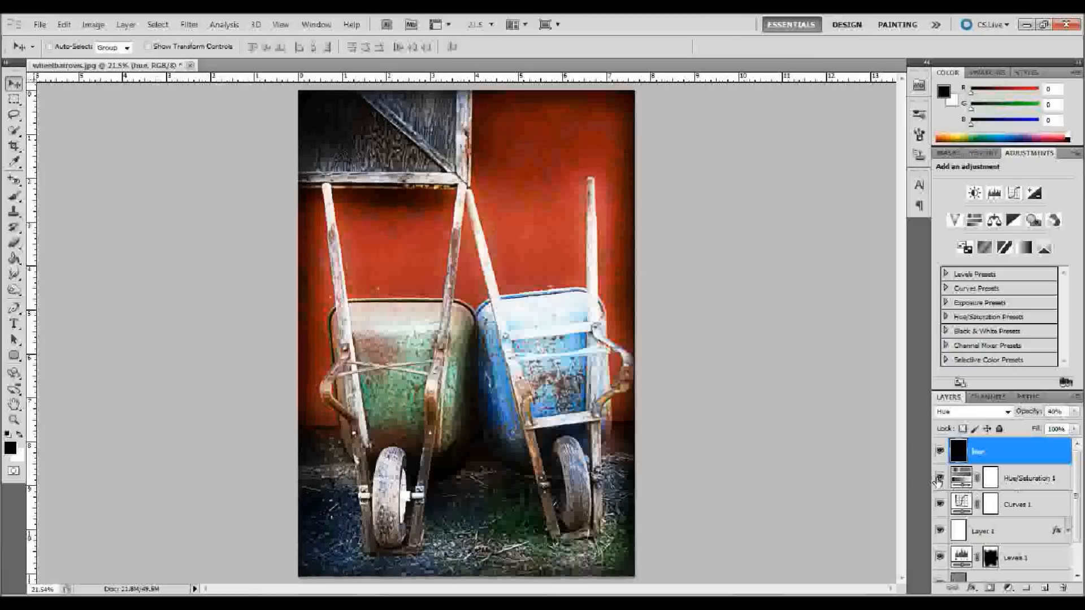
left_click(939, 504)
left_click(938, 504)
left_click(938, 531)
left_click(939, 532)
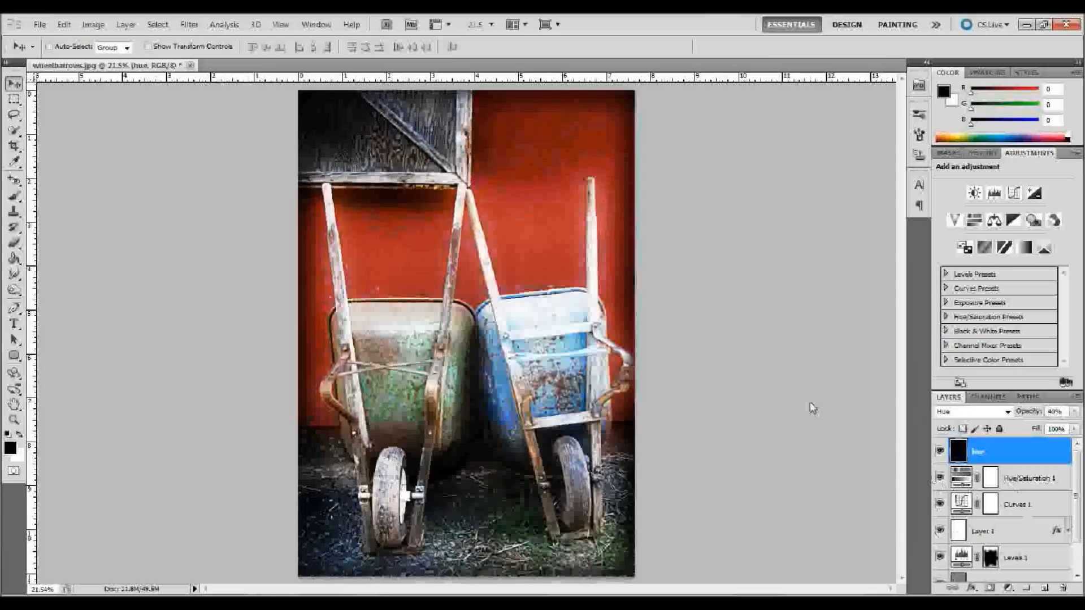
Step: Set the hue layer's opacity to 20%
left_click(1064, 411)
type("20")
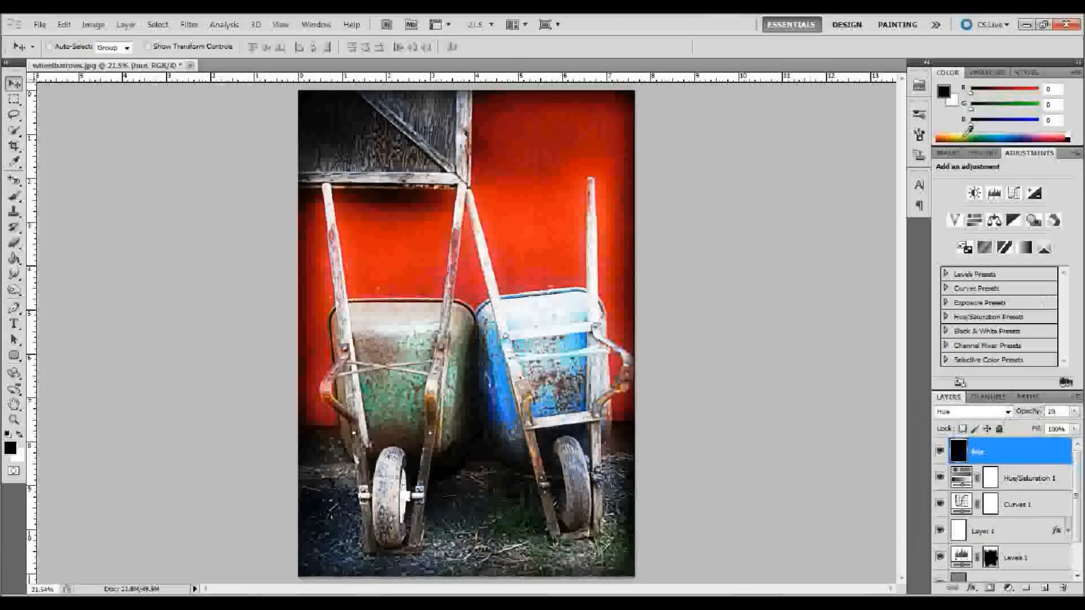
Step: Compare the original opened photo with the finished edit by switching to the first history state and returning to the latest one
left_click(982, 153)
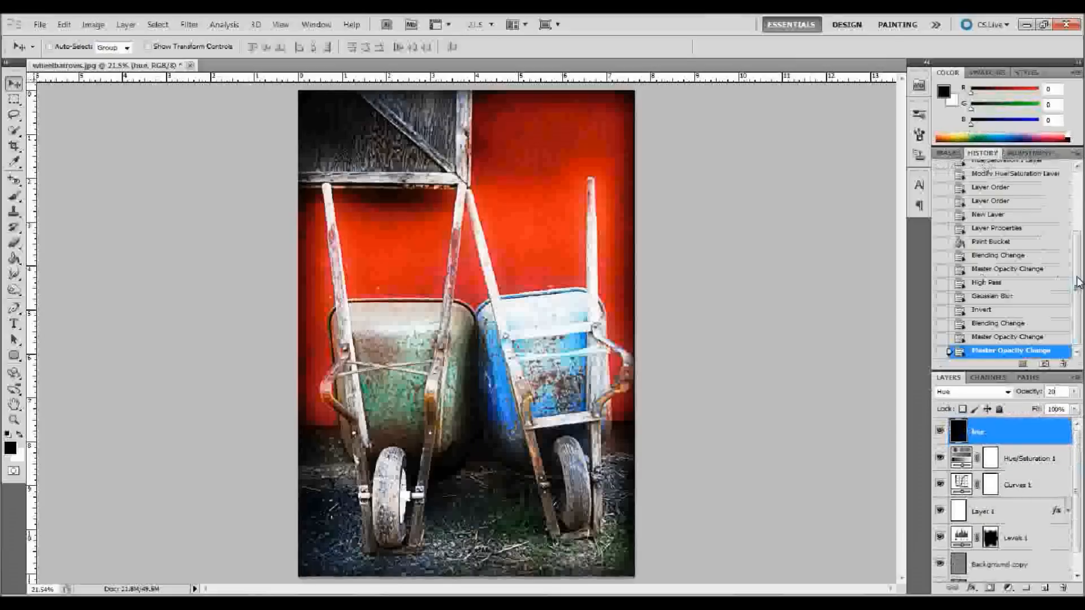
left_click_drag(1078, 271, 1080, 207)
left_click(1015, 176)
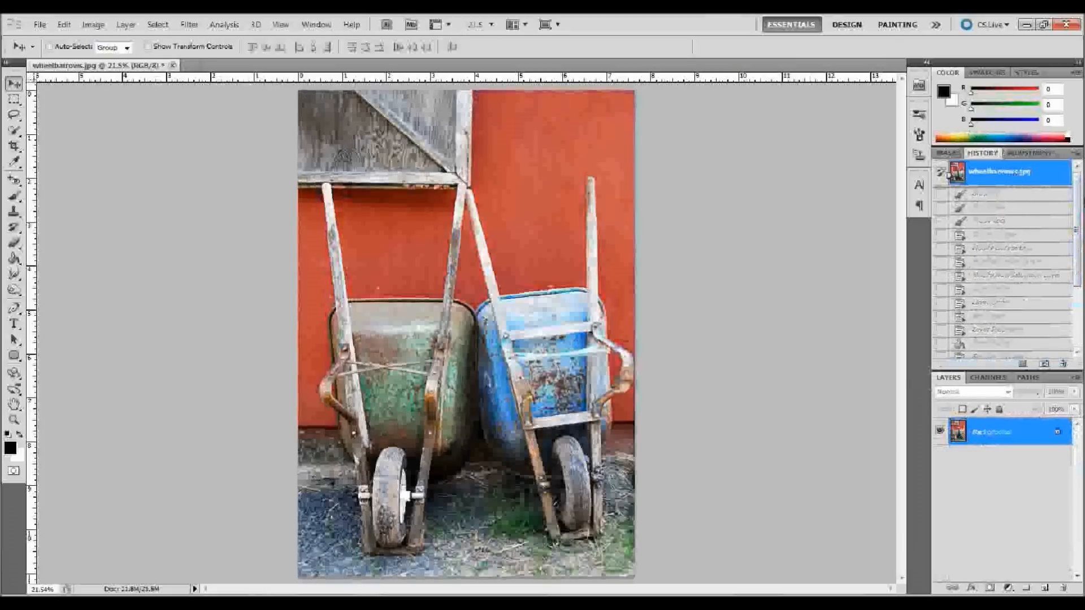
scroll(998, 339, "down", 5)
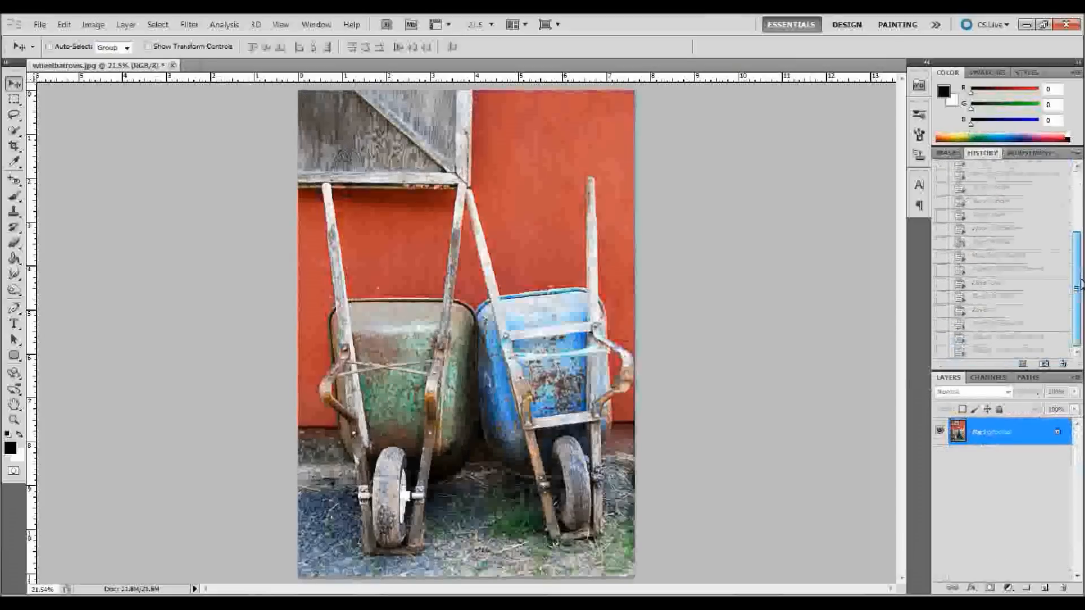
left_click(1001, 351)
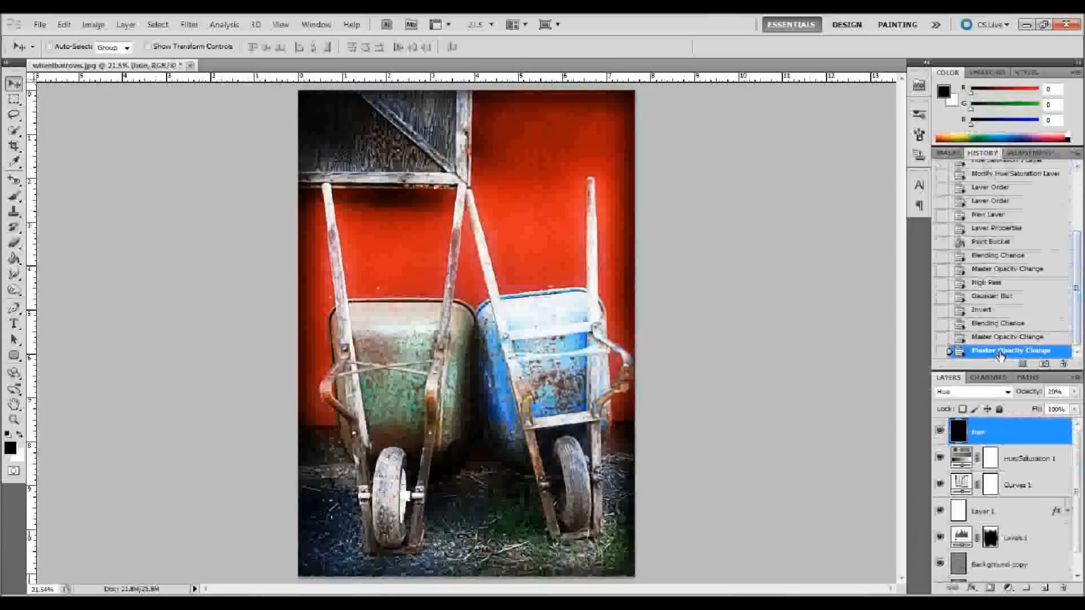